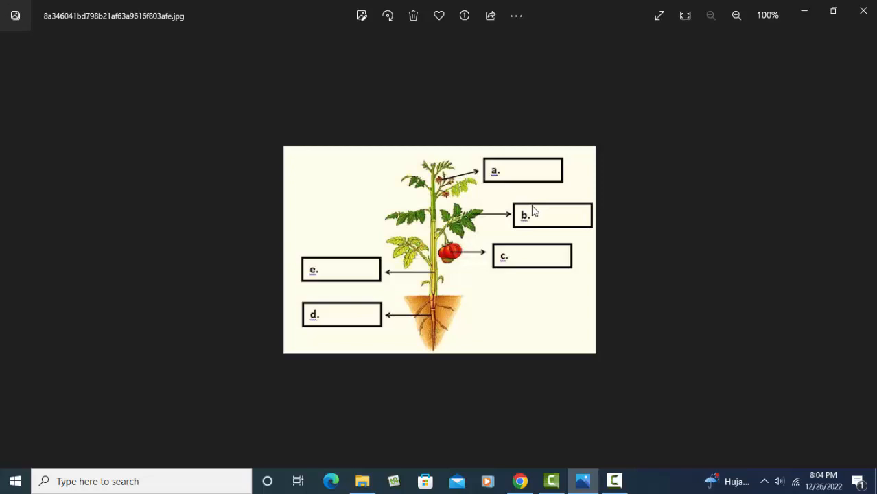
Step: Switch to the browser and log in to the elman site, entering the account password
click(520, 481)
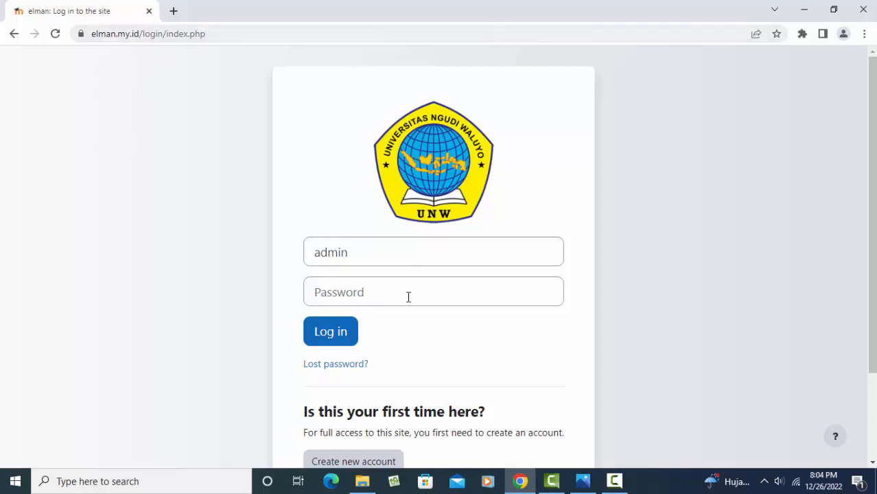
click(337, 294)
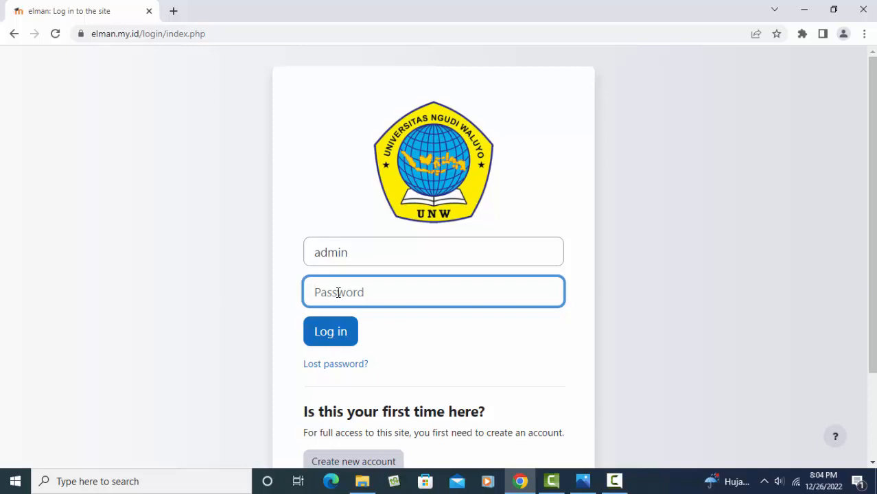
text(••••)
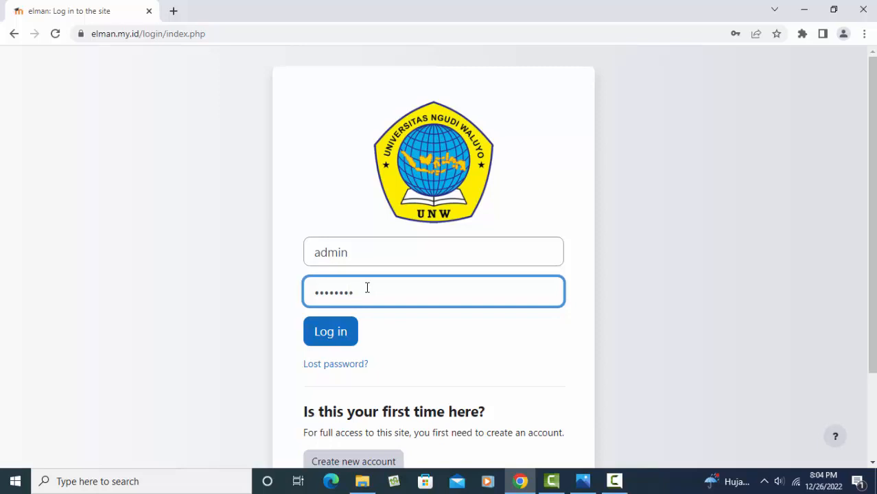
click(332, 333)
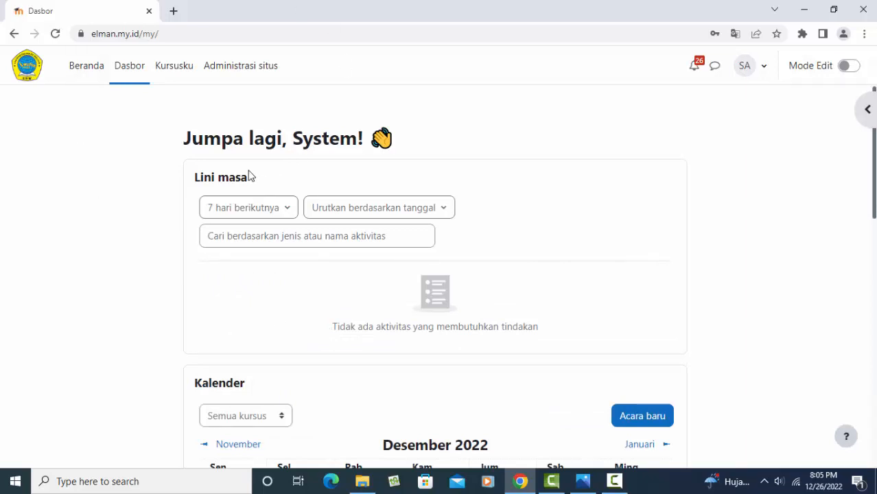
Step: Open the Ilmu Pendidikan Alam course from the enrolled courses and turn on edit mode
click(176, 68)
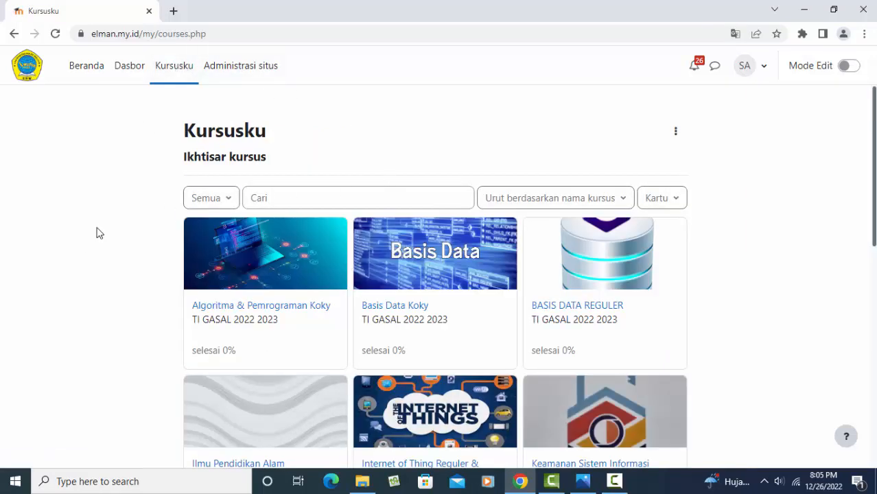
scroll(105, 209, down, 1)
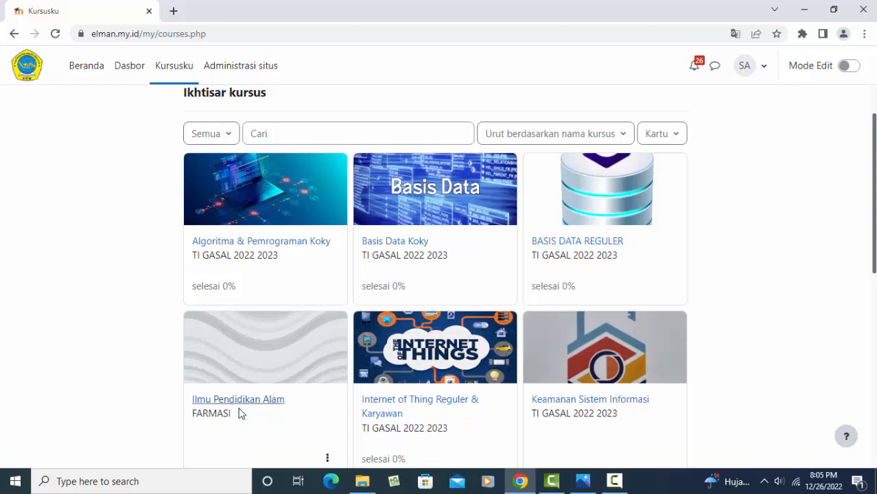
click(263, 400)
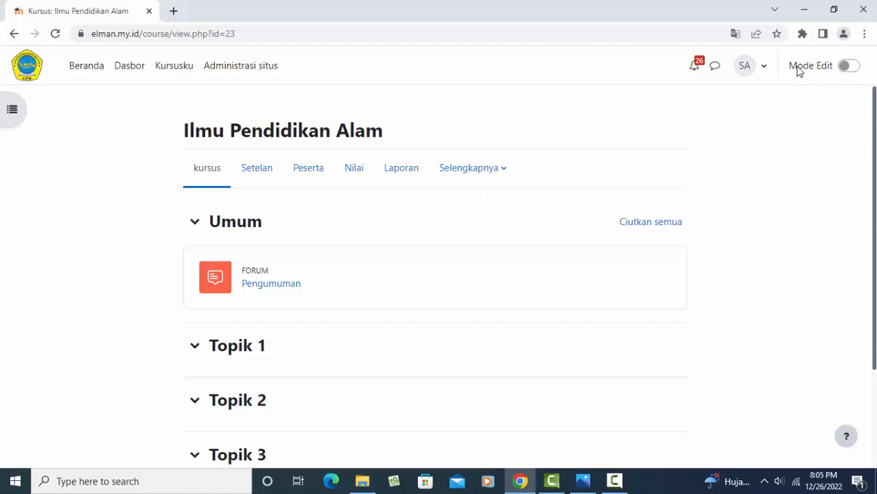
click(855, 68)
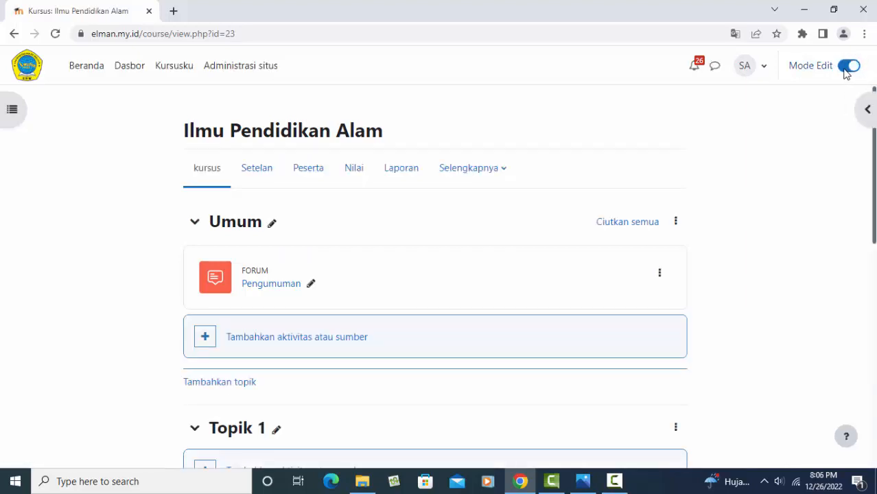
Step: Delete the Topik 4 section from the course
scroll(757, 221, down, 1)
scroll(757, 221, down, 1)
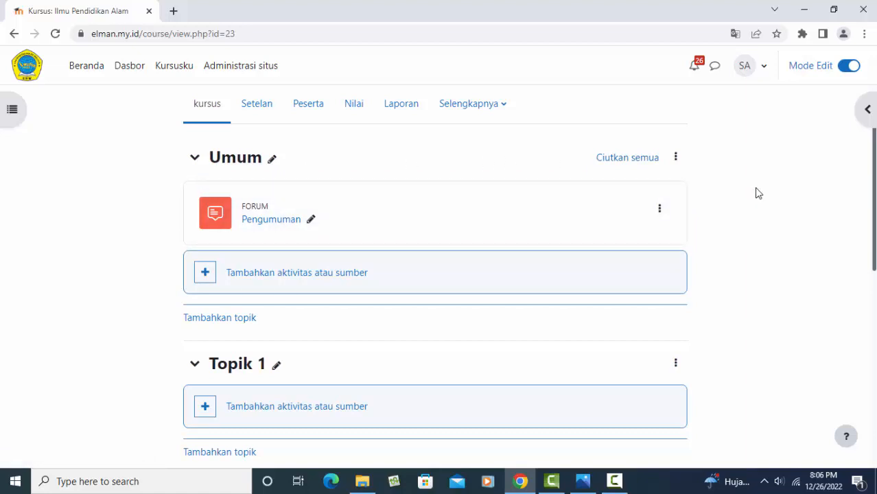
scroll(753, 203, down, 3)
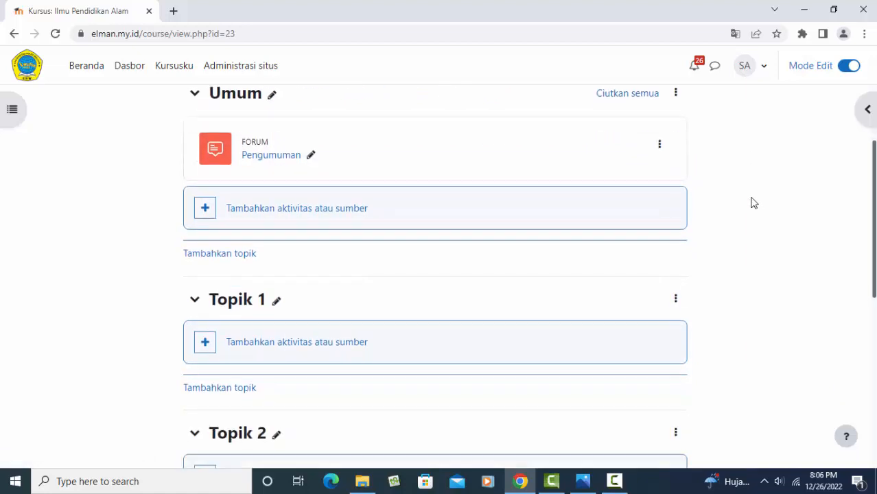
scroll(754, 197, down, 4)
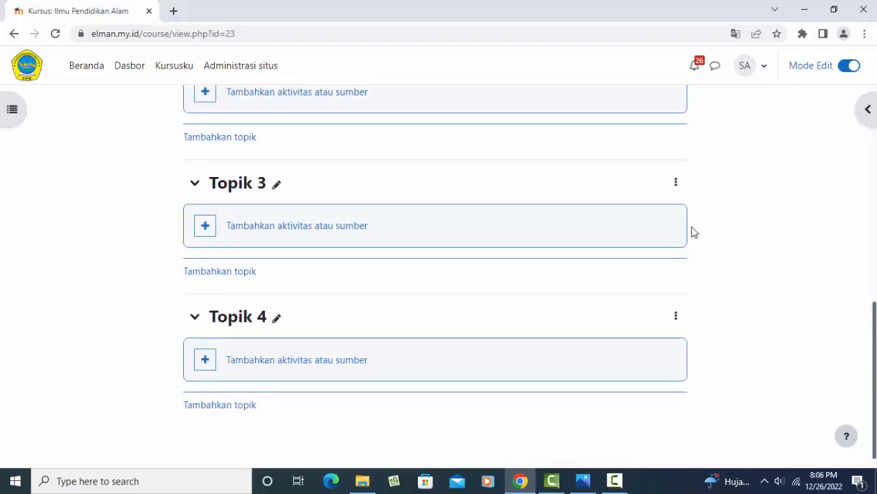
scroll(692, 230, up, 3)
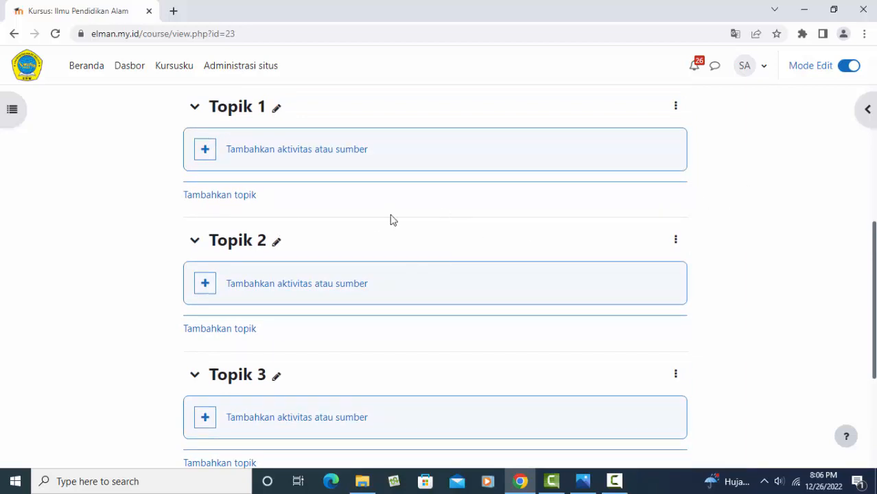
scroll(375, 291, down, 2)
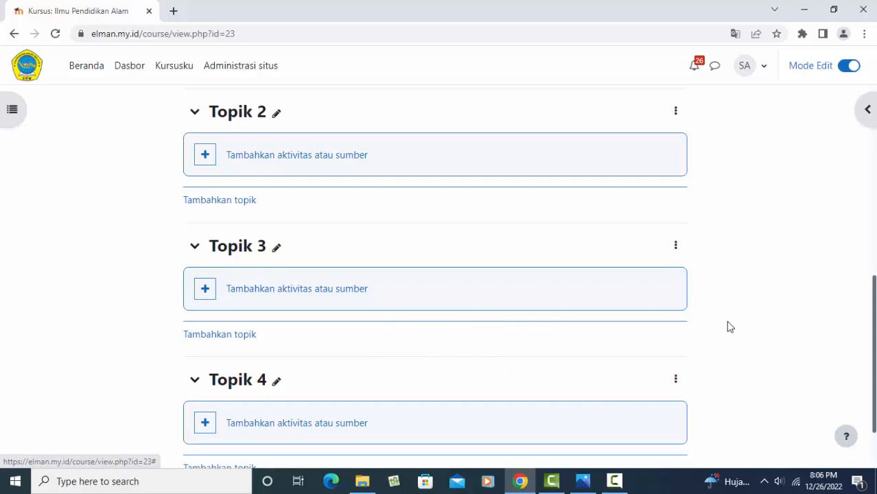
click(675, 382)
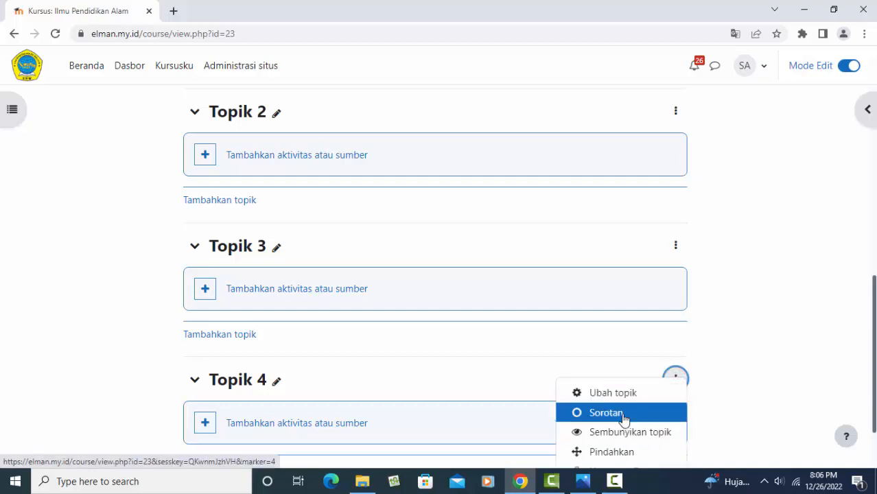
scroll(623, 431, down, 1)
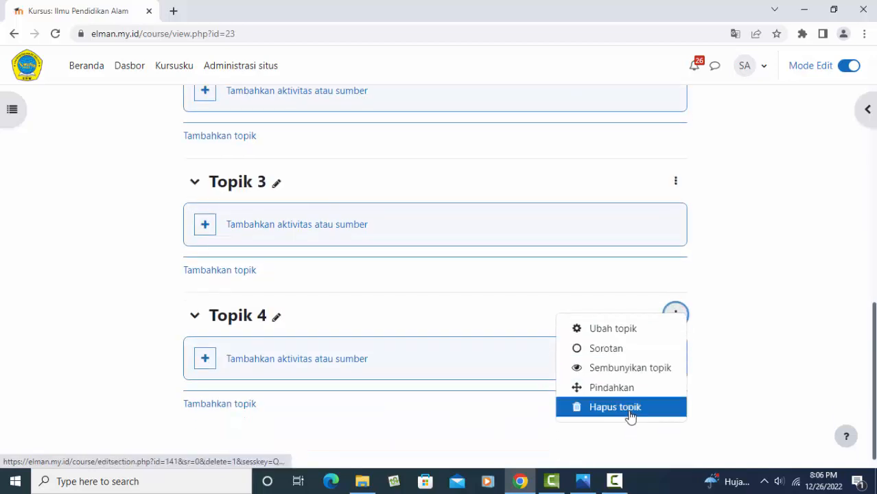
click(628, 409)
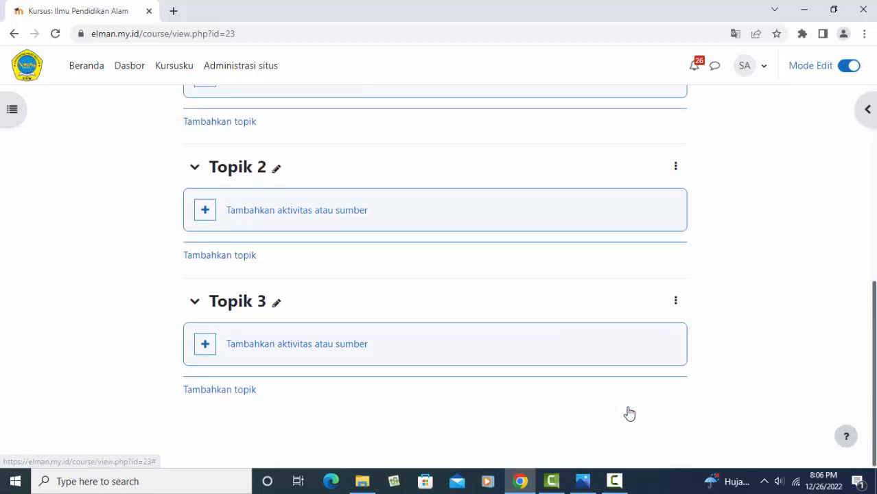
Step: Delete the Topik 3 and Topik 2 sections from the course
click(677, 304)
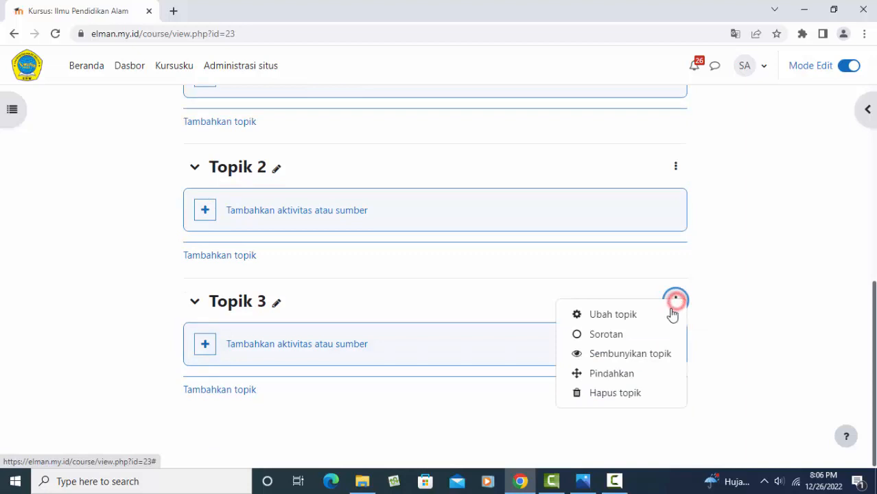
click(618, 398)
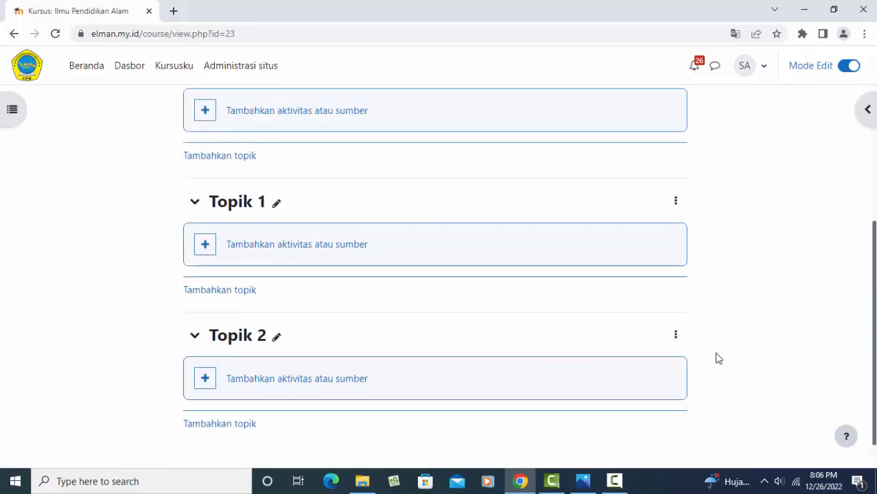
scroll(699, 374, down, 1)
click(676, 299)
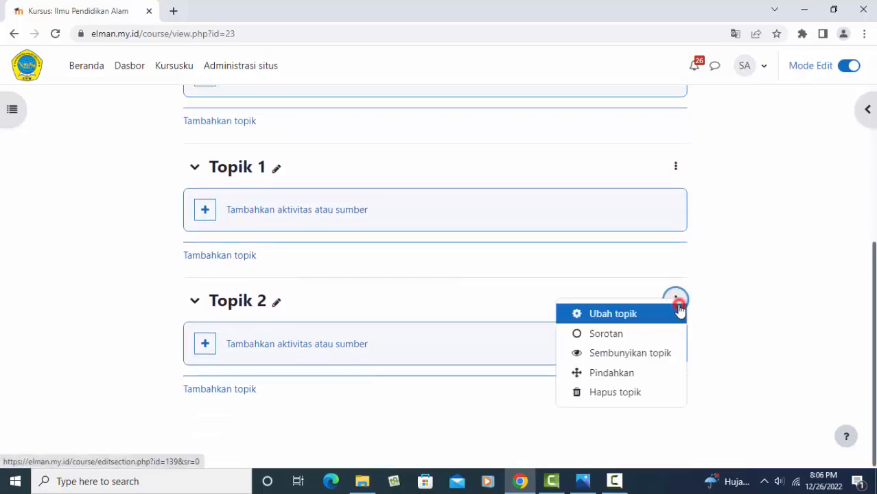
click(619, 393)
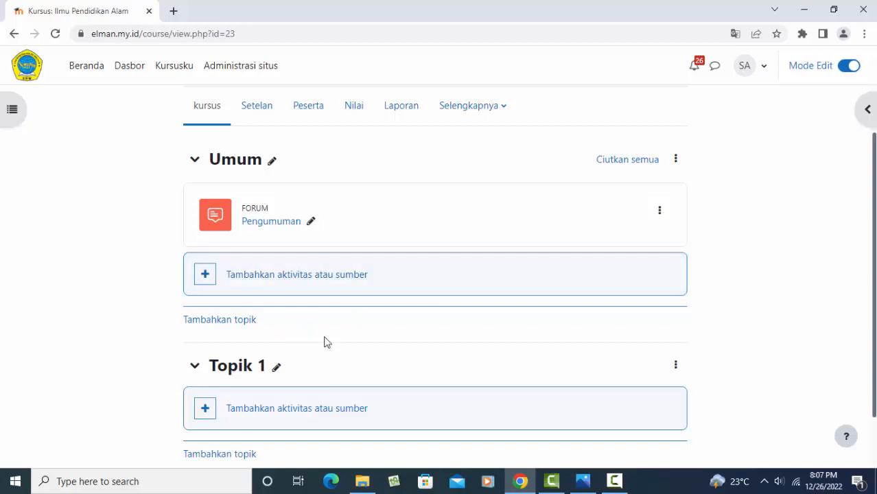
Step: Rename the Topik 1 section to "Soal Latihan" and start adding a new Kuis activity to it
click(277, 371)
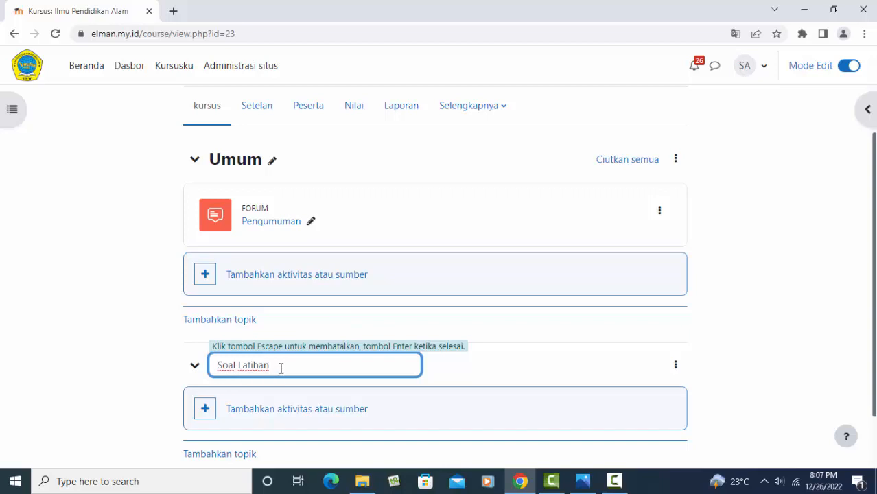
key(Return)
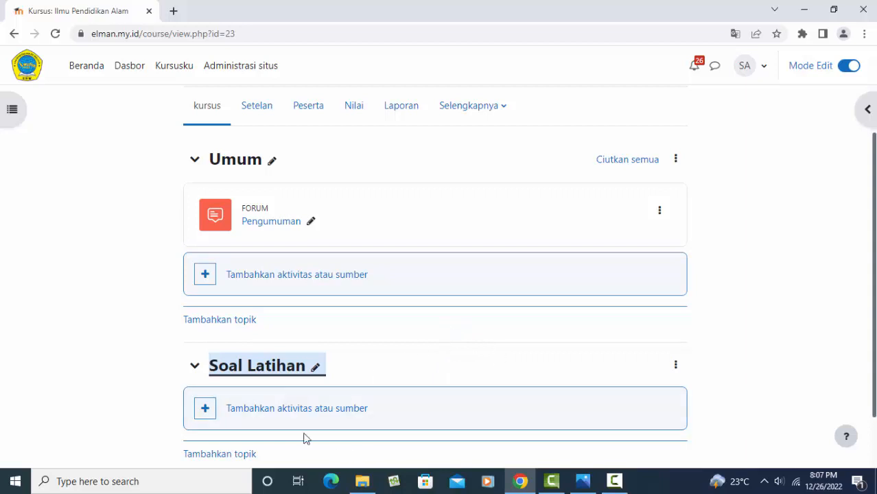
scroll(384, 355, down, 1)
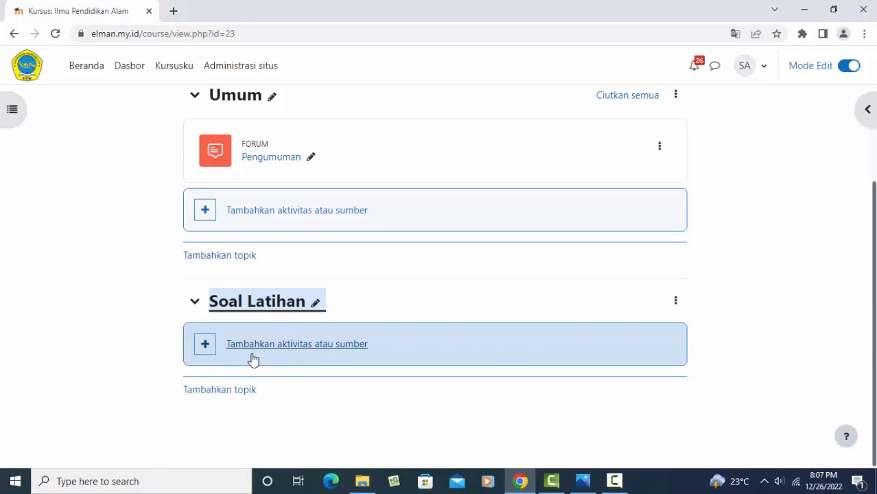
click(343, 347)
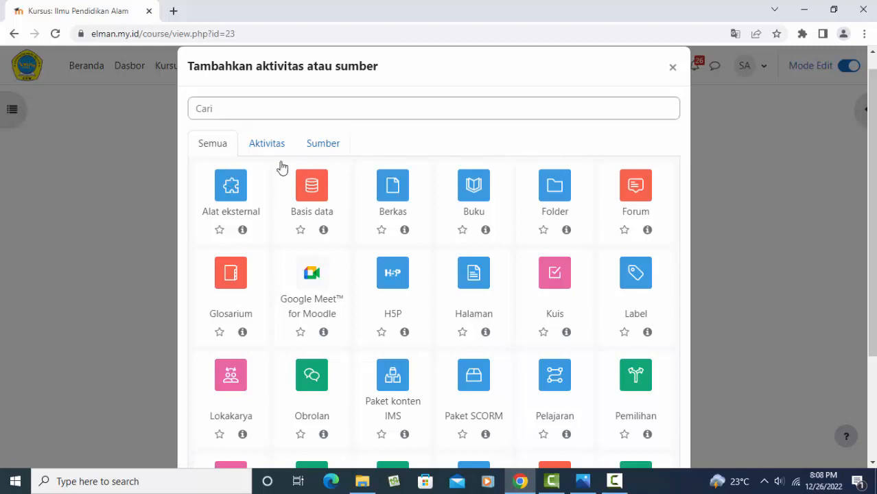
click(269, 144)
click(327, 146)
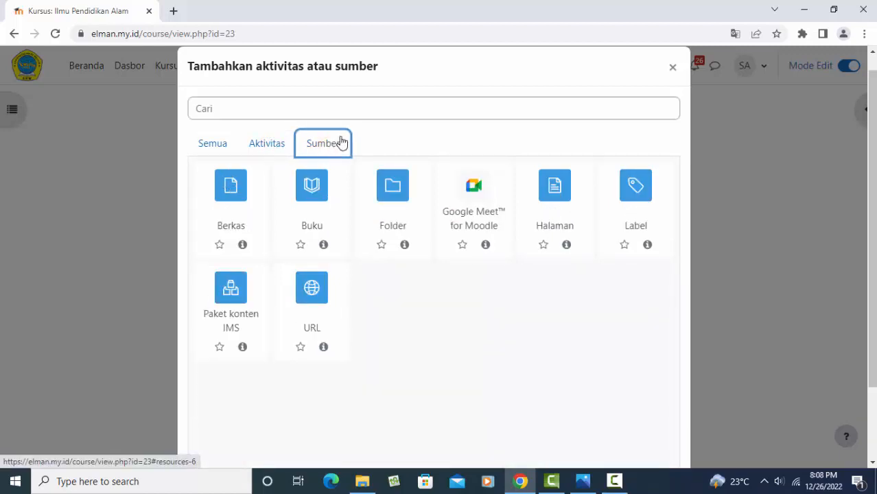
click(272, 147)
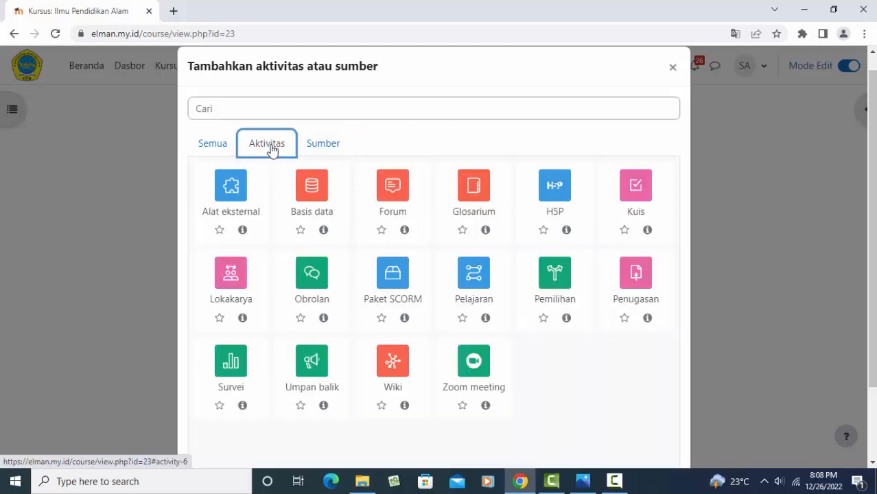
click(634, 194)
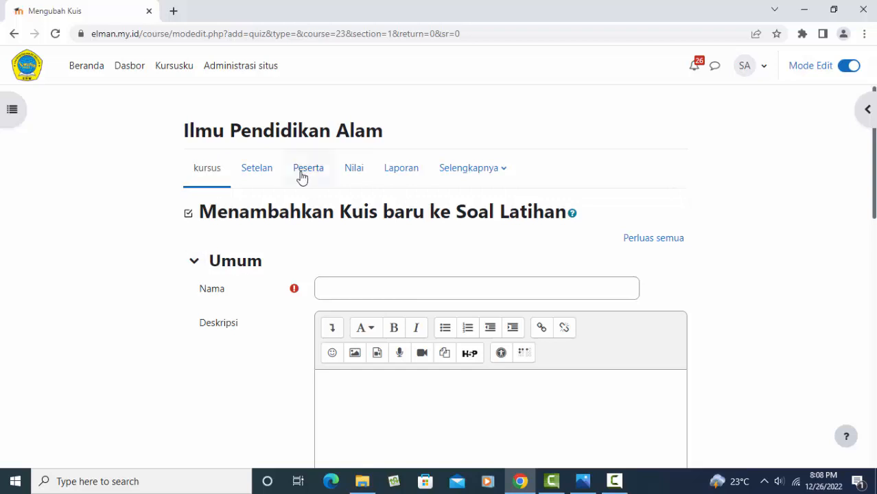
Step: Name the new quiz "Soal Latihan Drag & Drop Gambar"
scroll(313, 251, down, 4)
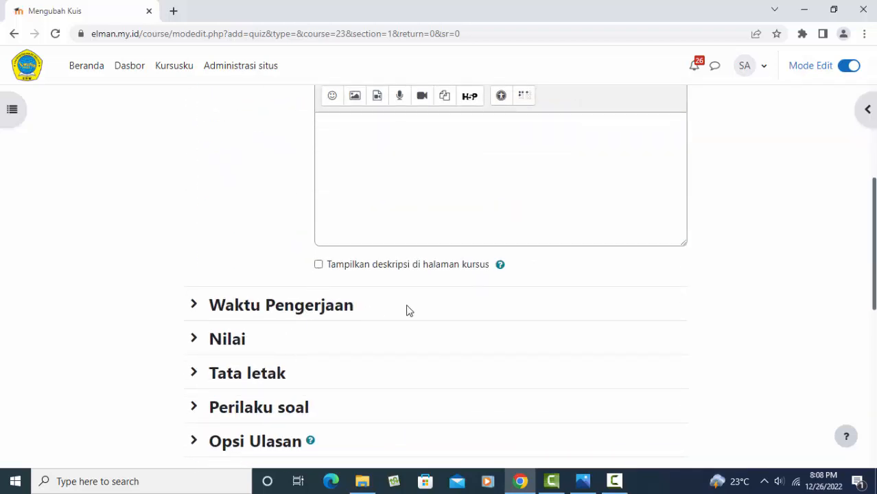
scroll(406, 307, up, 4)
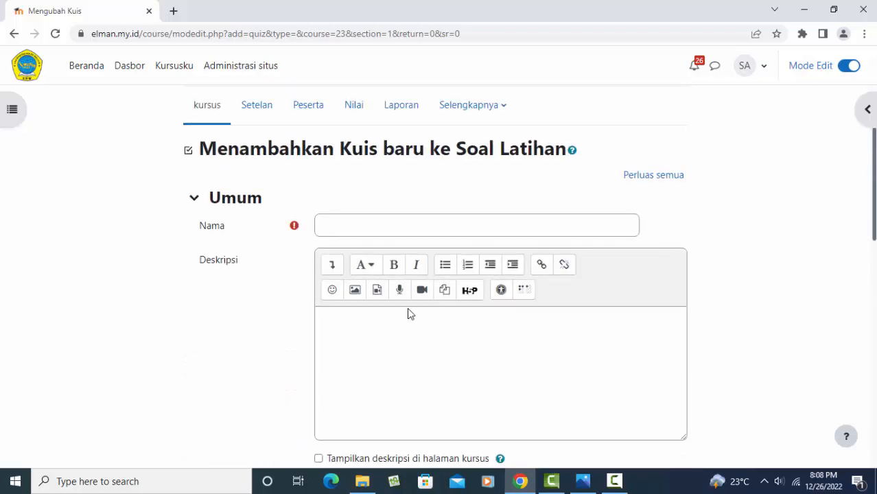
click(357, 286)
text(Soal Latihan Drag & Drop Gambar)
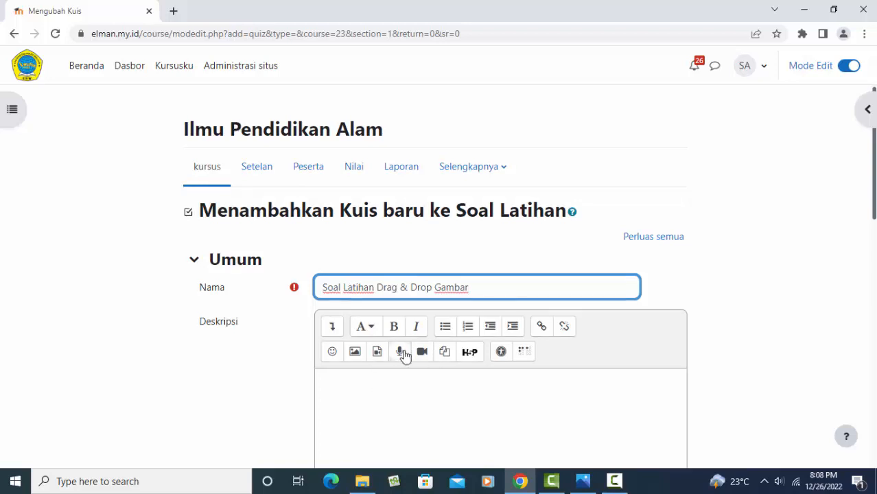
Step: Copy the quiz name into its description and enable displaying the description on the course page
scroll(427, 239, down, 2)
click(487, 161)
key(ctrl+a)
key(ctrl+c)
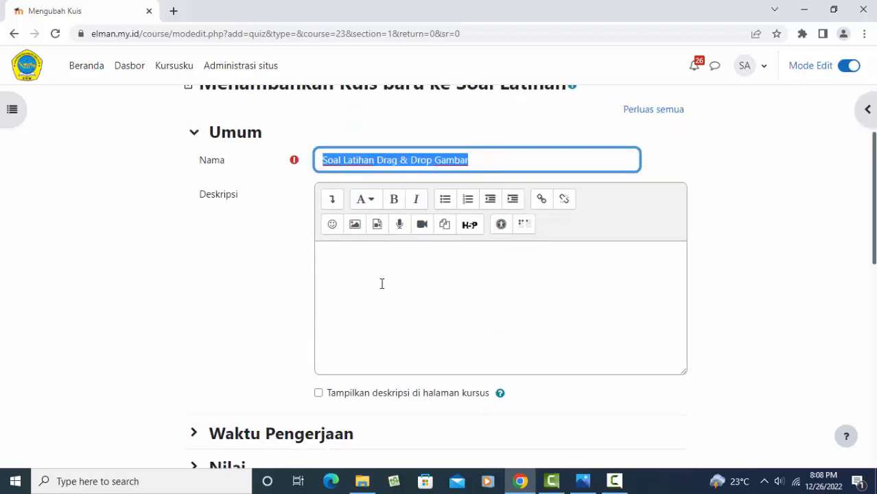
click(354, 261)
key(ctrl+v)
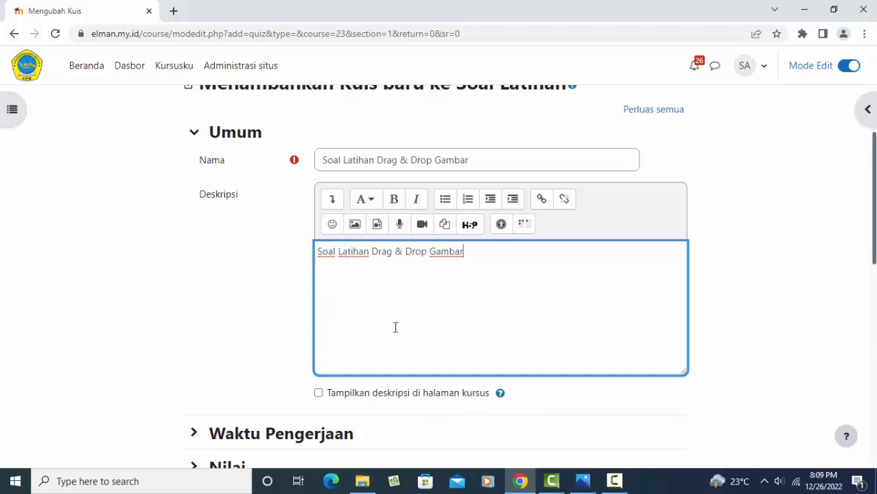
click(318, 392)
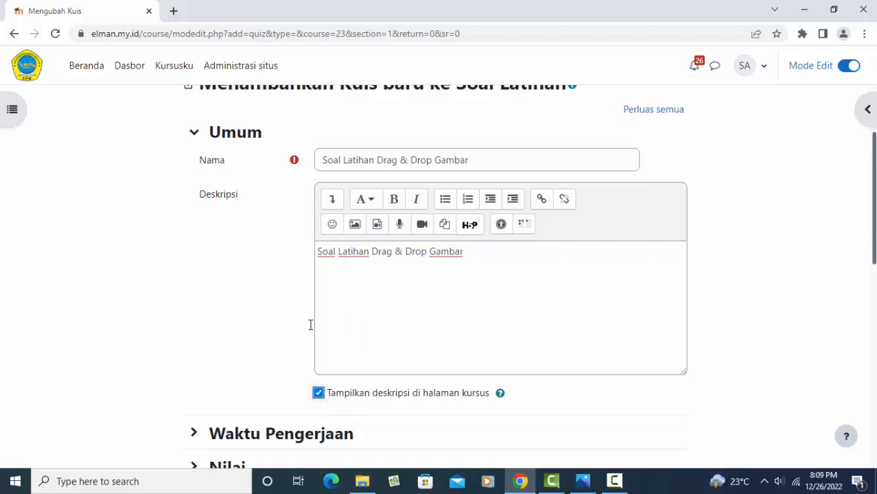
Step: Expand the quiz's Waktu Pengerjaan section and review its opening, closing and time limit settings
scroll(231, 305, down, 3)
click(201, 310)
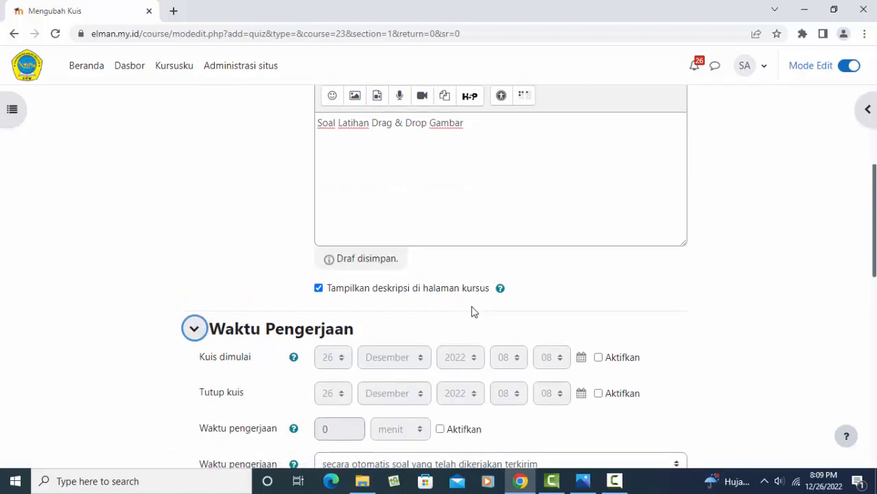
scroll(471, 311, down, 1)
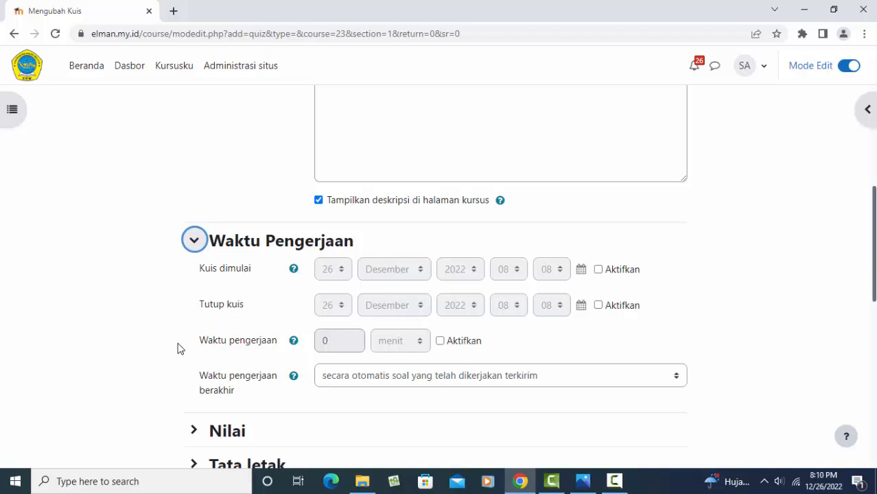
Step: Enable the quiz's time limit (Waktu pengerjaan) and set it to 2 menit
click(440, 341)
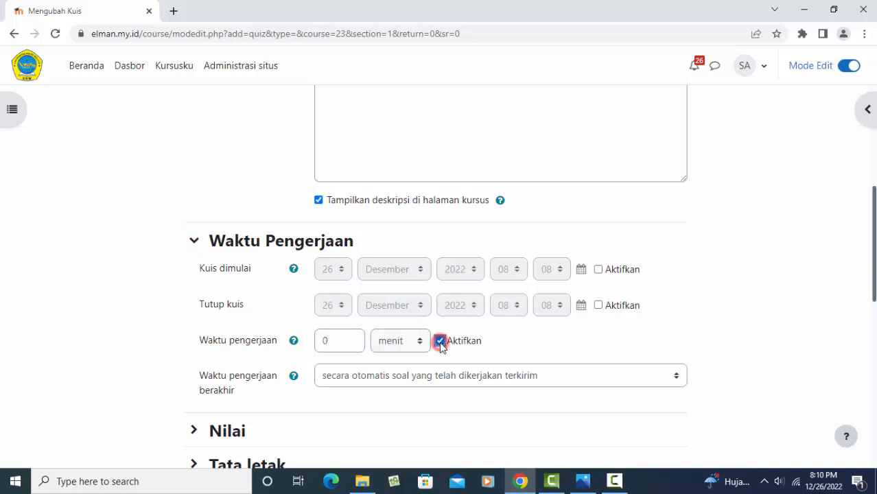
double_click(333, 339)
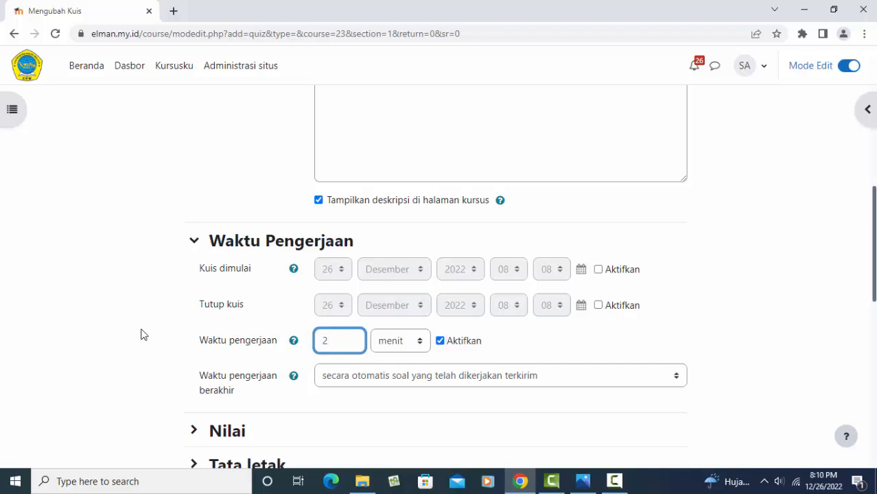
Step: Expand the Nilai section and set the allowed attempts (Diizinkan mengerjakan) to 1
scroll(140, 333, down, 2)
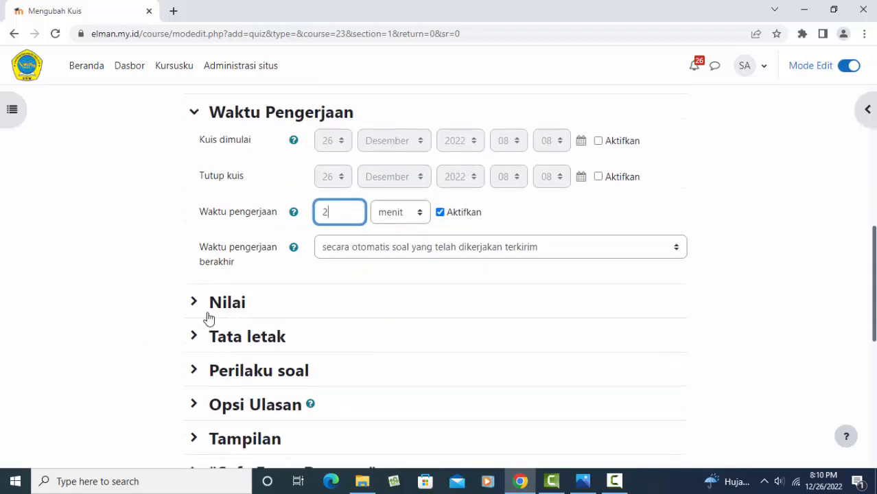
click(227, 311)
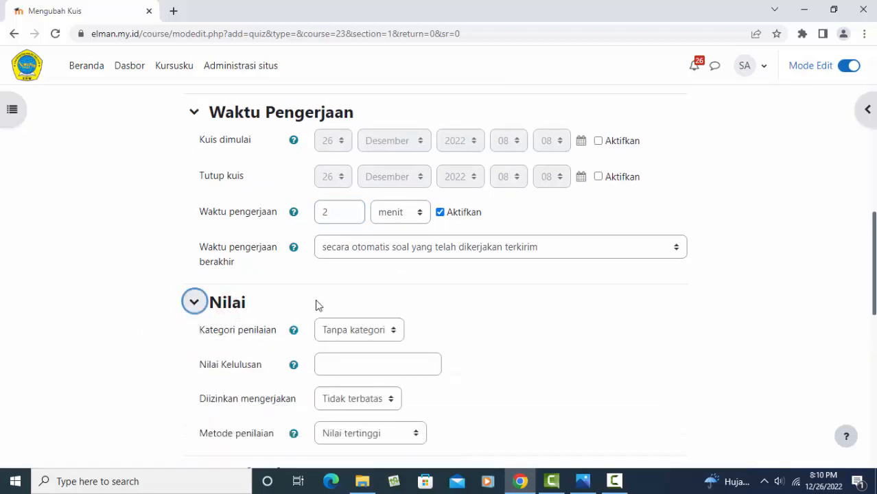
click(376, 331)
click(378, 333)
scroll(376, 329, down, 1)
click(377, 338)
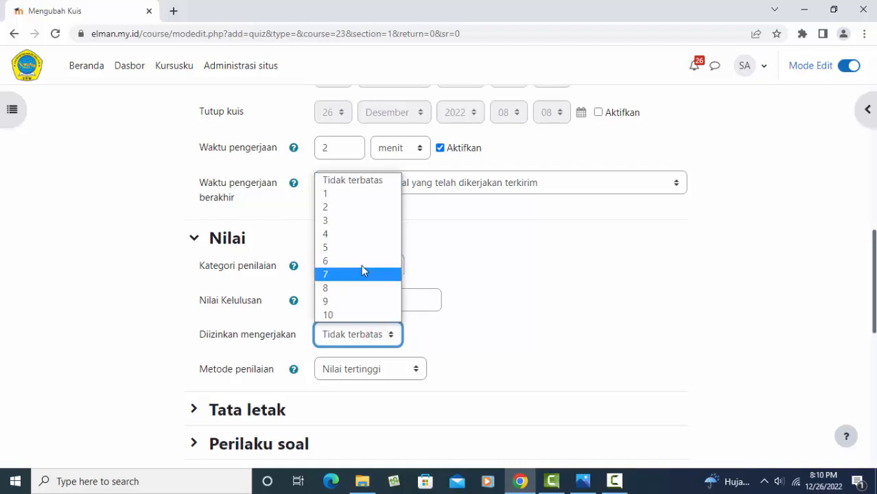
click(341, 196)
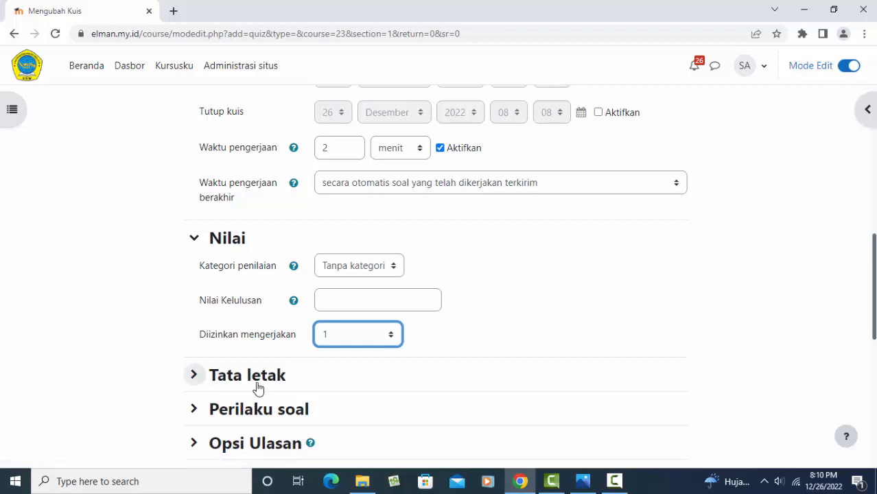
Step: Try allowing 2 attempts and review the available Metode penilaian options without changing the grading method
click(371, 332)
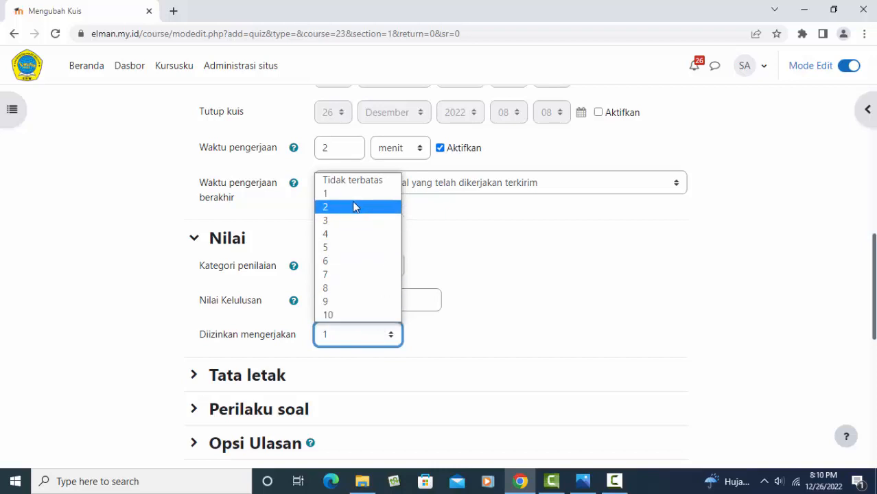
click(352, 204)
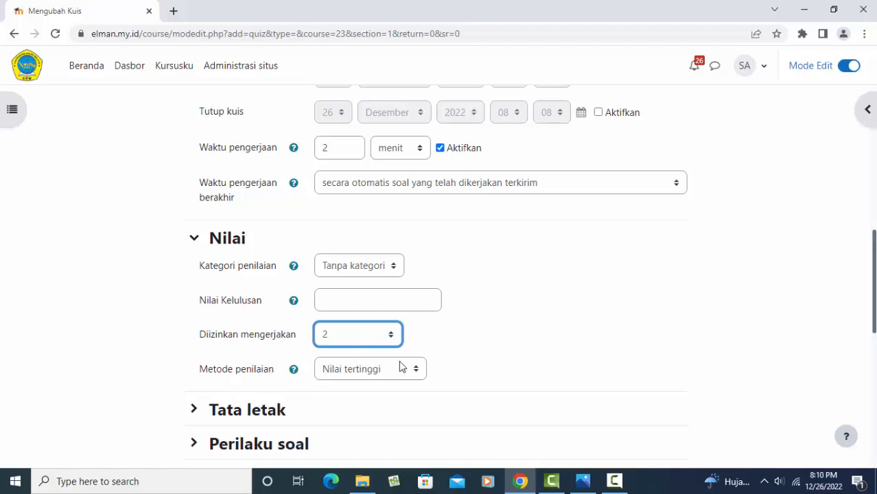
click(353, 371)
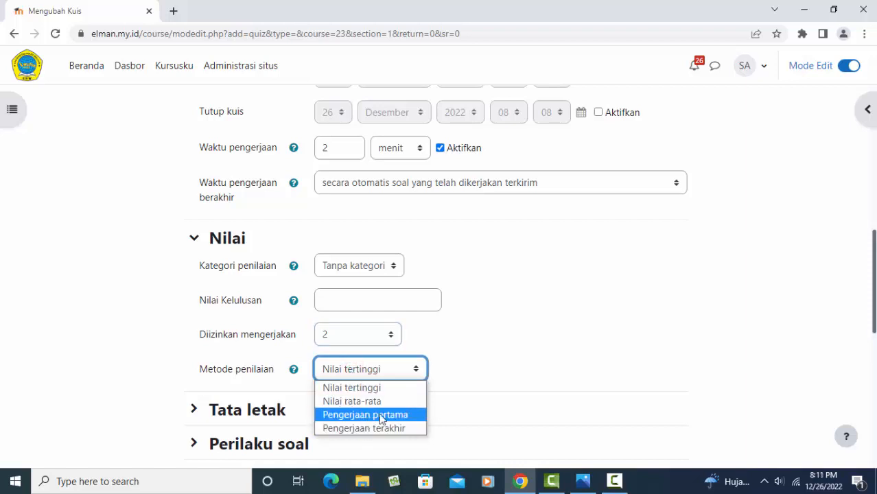
click(467, 367)
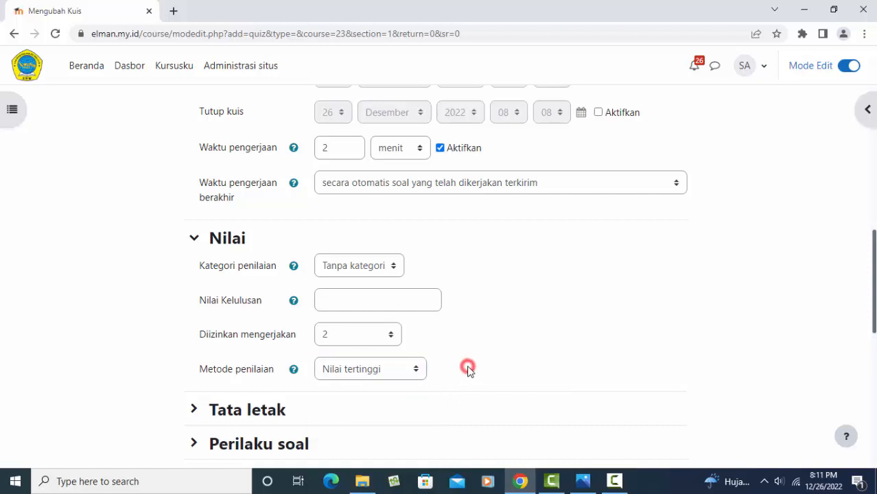
Step: Return the number of allowed attempts to 1
click(363, 342)
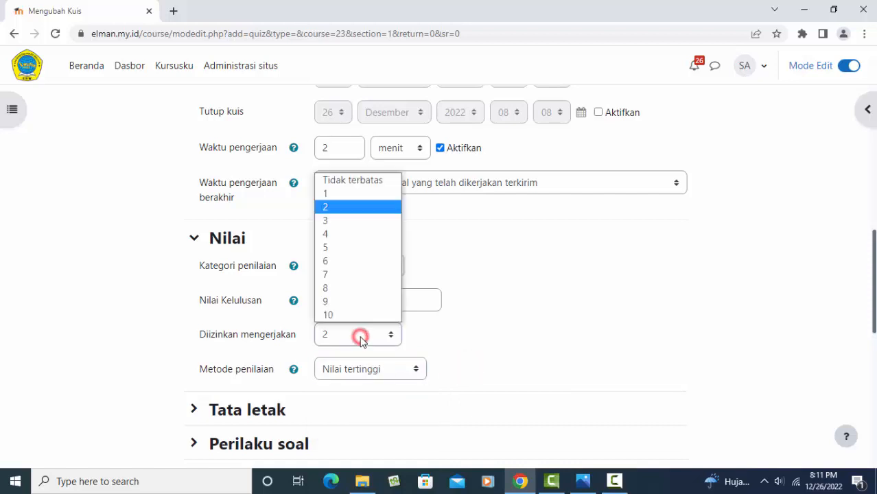
click(348, 200)
key(Up)
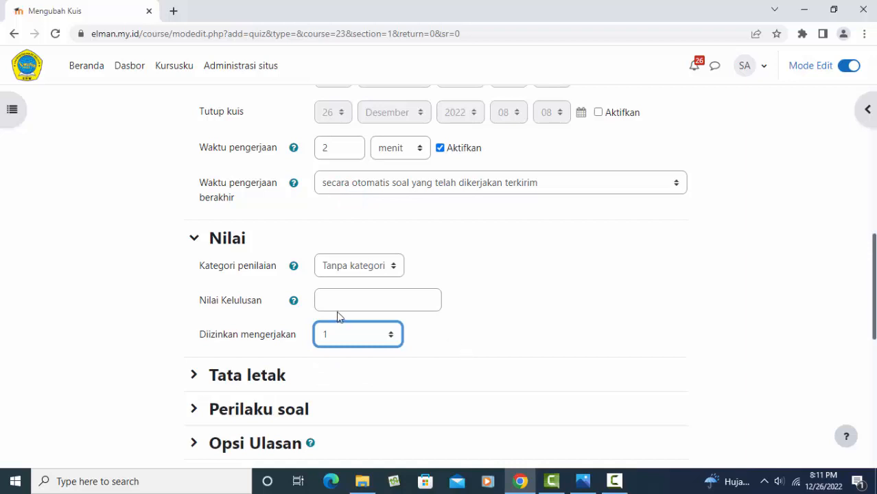
Step: Expand the Tata letak section and choose Tiap soal for Halaman baru, giving each question its own page
scroll(326, 346, down, 1)
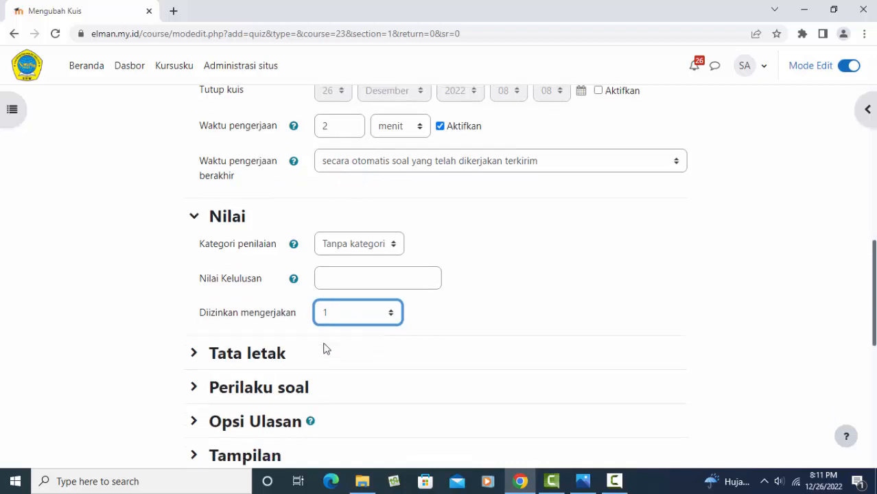
click(262, 317)
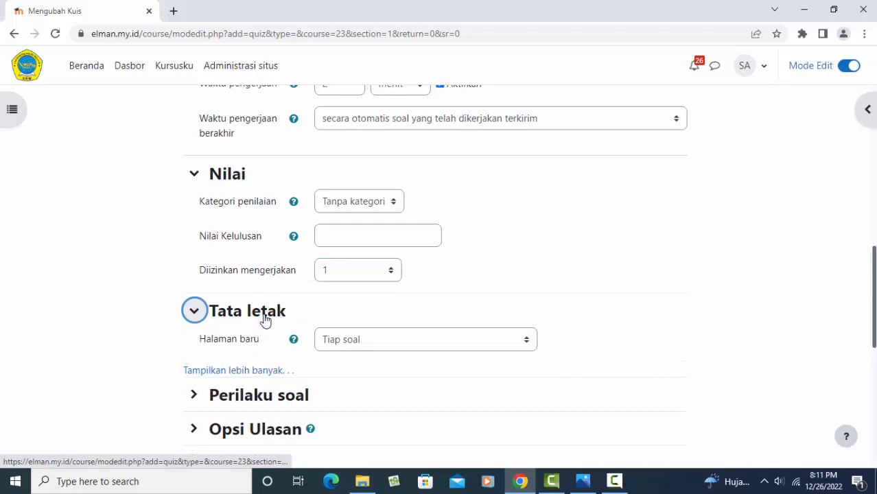
click(374, 342)
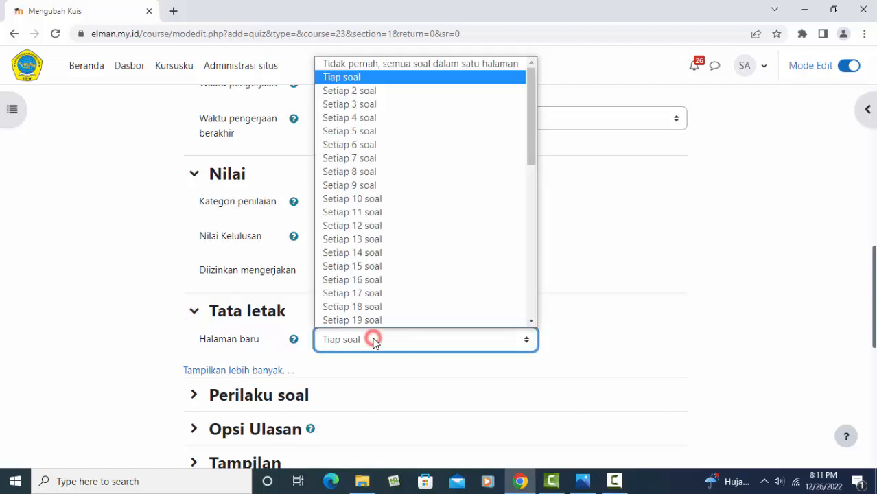
click(353, 77)
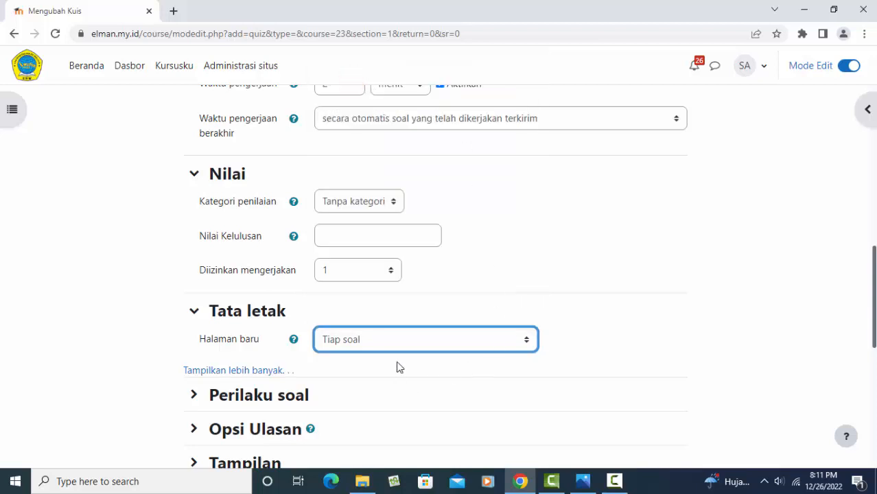
Step: Expand the Perilaku soal and Opsi Ulasan sections and review the question behaviour and review settings
scroll(395, 360, down, 2)
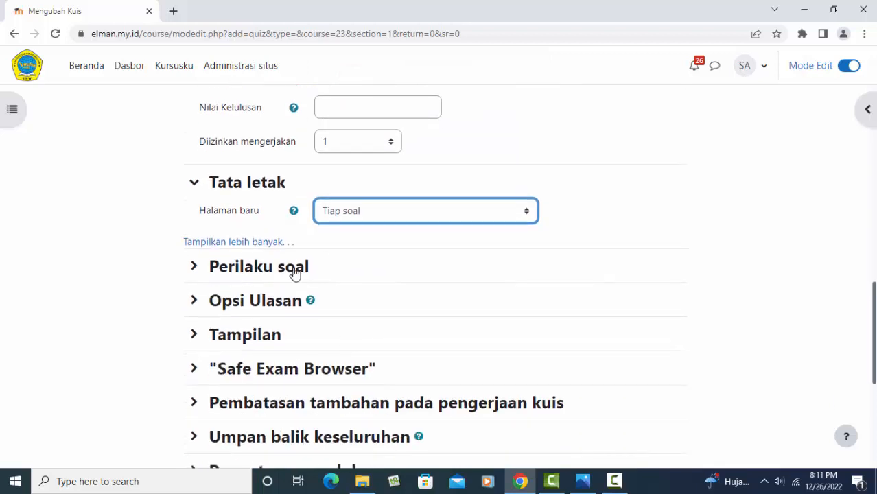
click(294, 269)
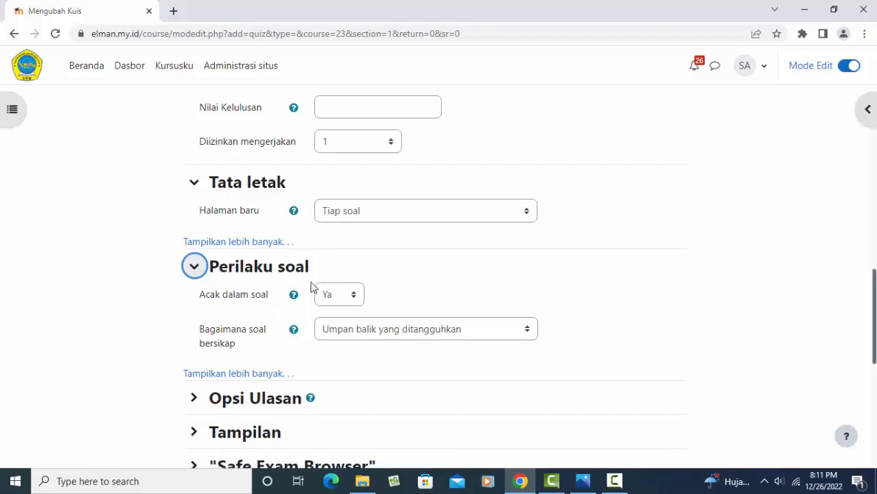
scroll(310, 287, down, 1)
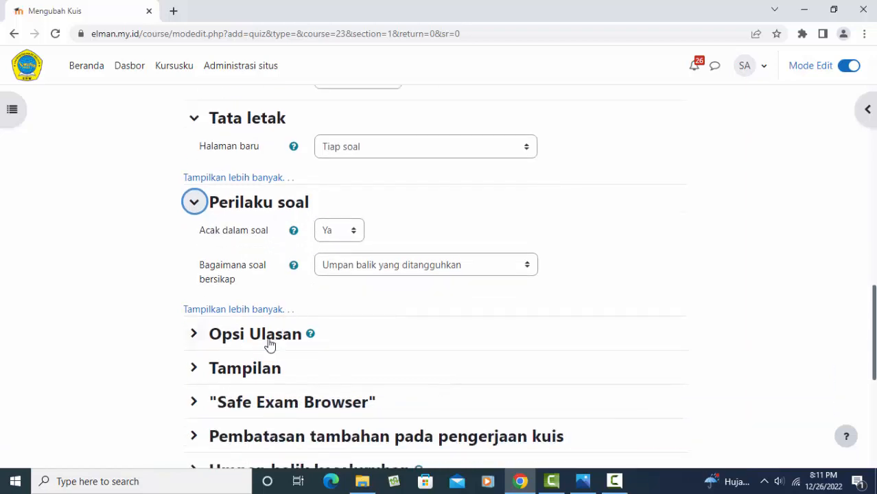
click(267, 338)
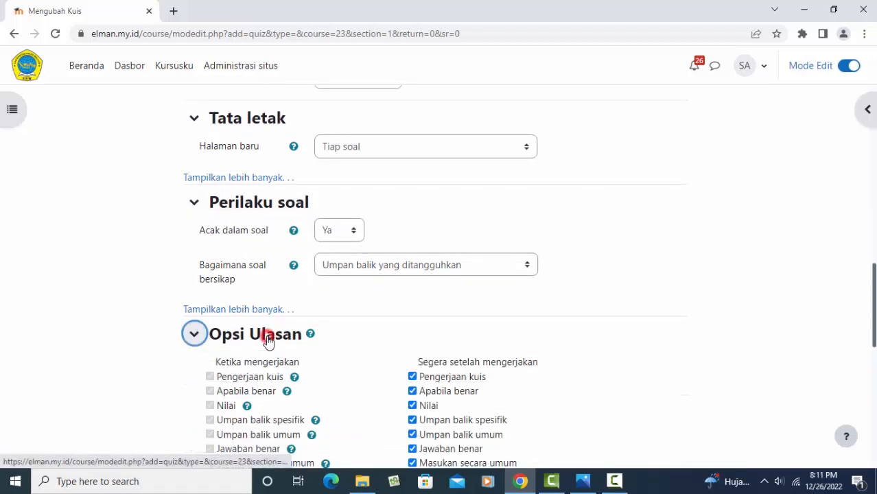
scroll(367, 313, down, 2)
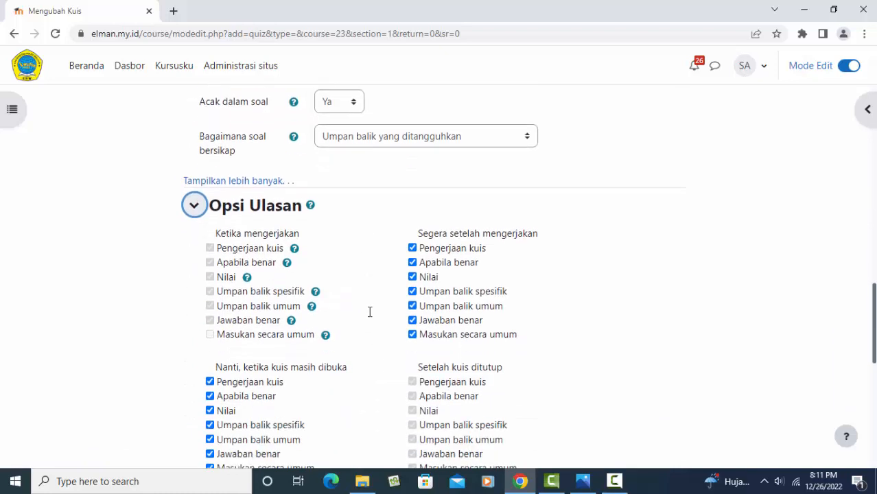
scroll(370, 313, down, 1)
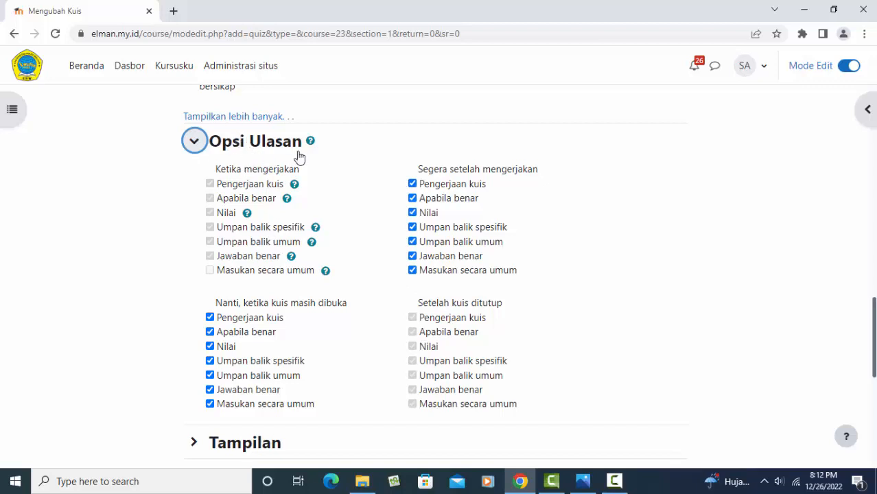
Step: Save the new quiz and display its page
scroll(326, 249, down, 3)
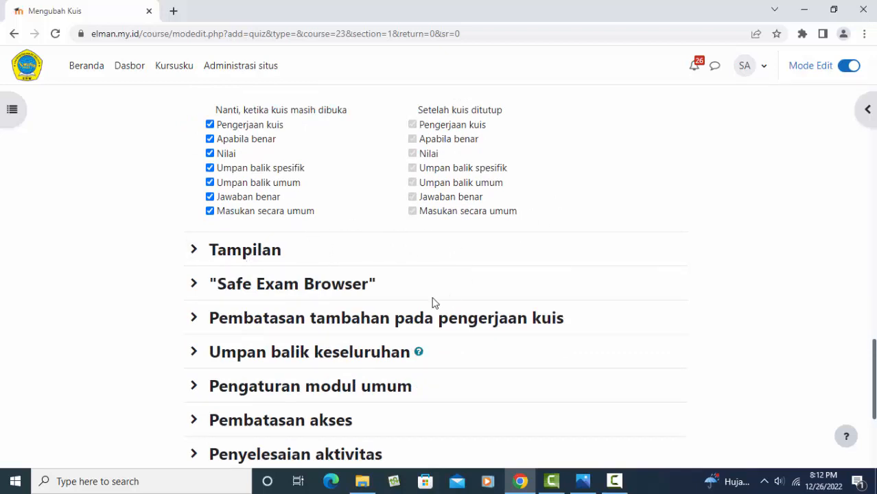
scroll(423, 294, down, 2)
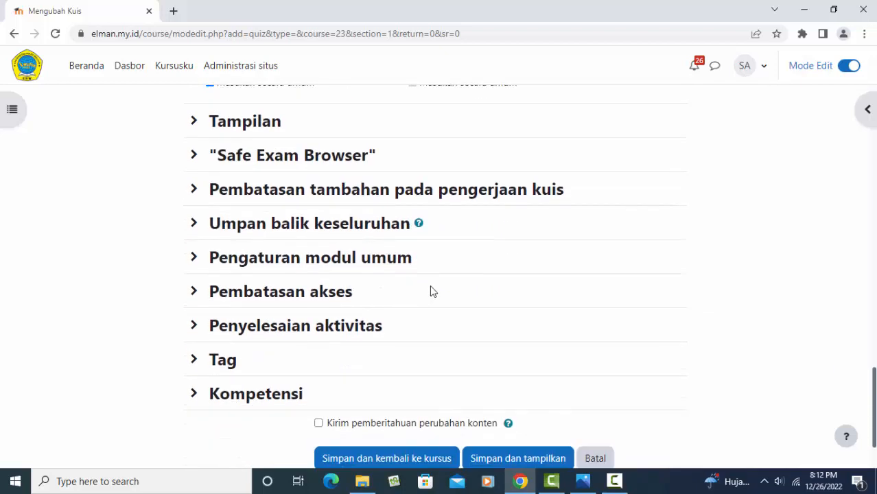
scroll(432, 291, down, 1)
click(513, 395)
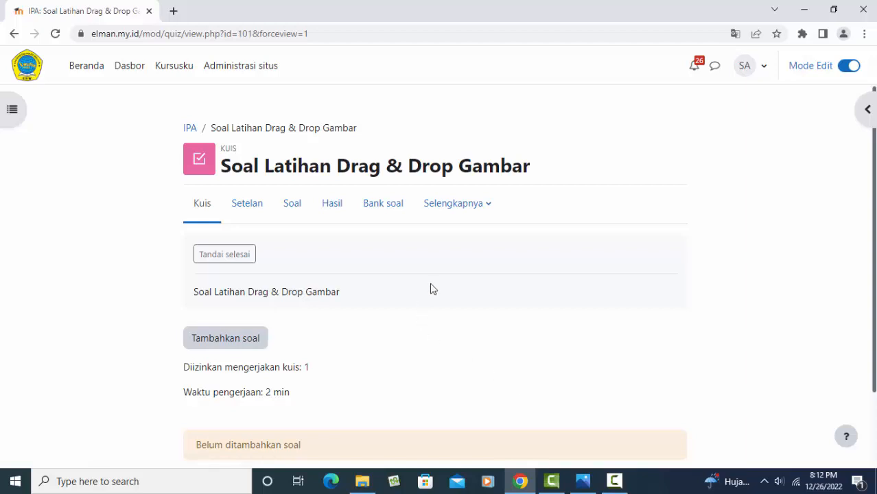
Step: Open the quiz's question editing page and set the maximum grade (Nilai maksimum) to 100
scroll(431, 288, down, 1)
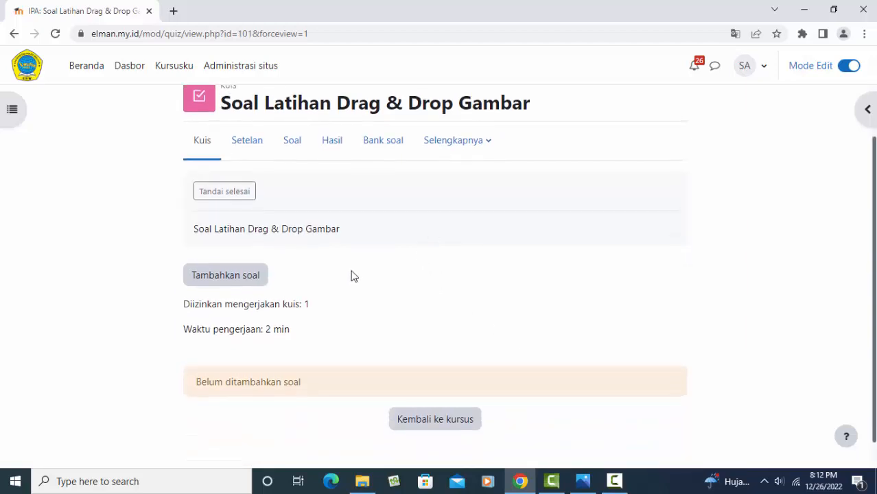
scroll(352, 275, up, 1)
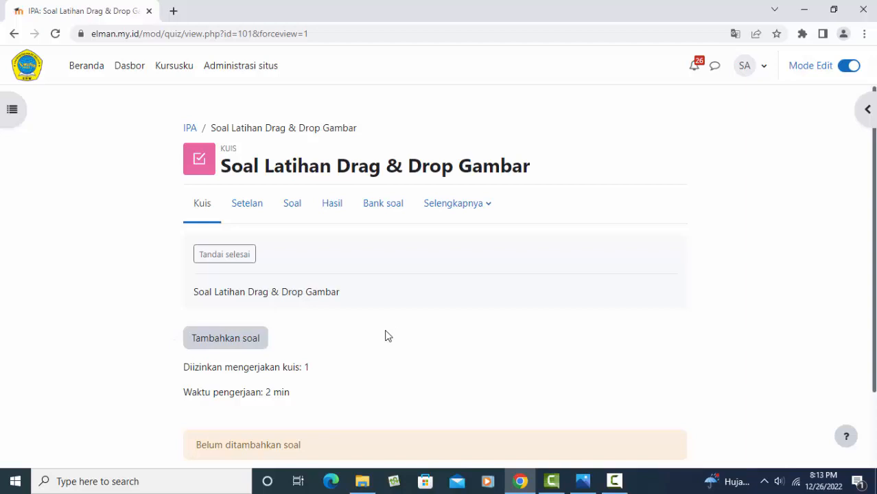
click(246, 341)
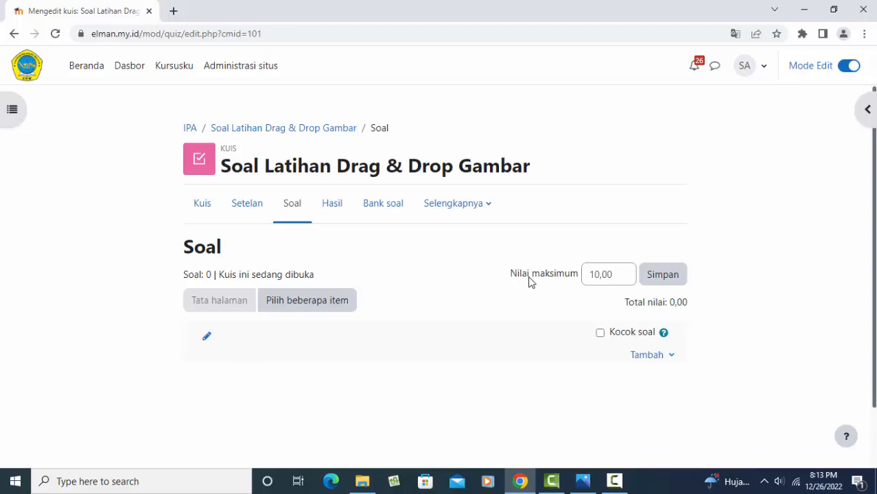
double_click(625, 273)
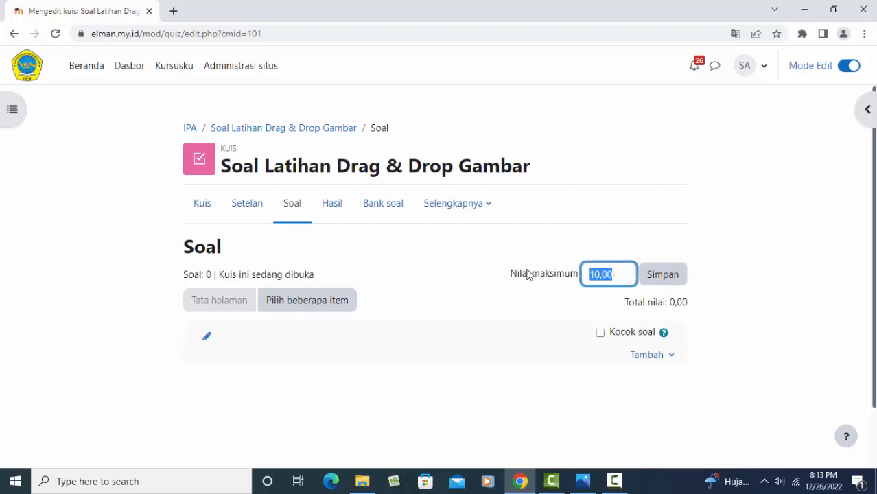
text(1)
key(Return)
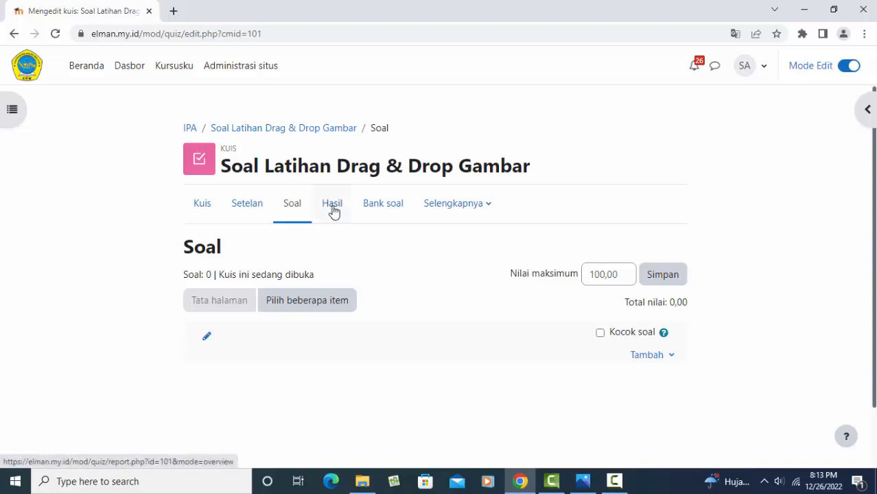
Step: Reopen the quiz settings and set the passing grade (Nilai Kelulusan) in the Nilai section to 65
click(249, 212)
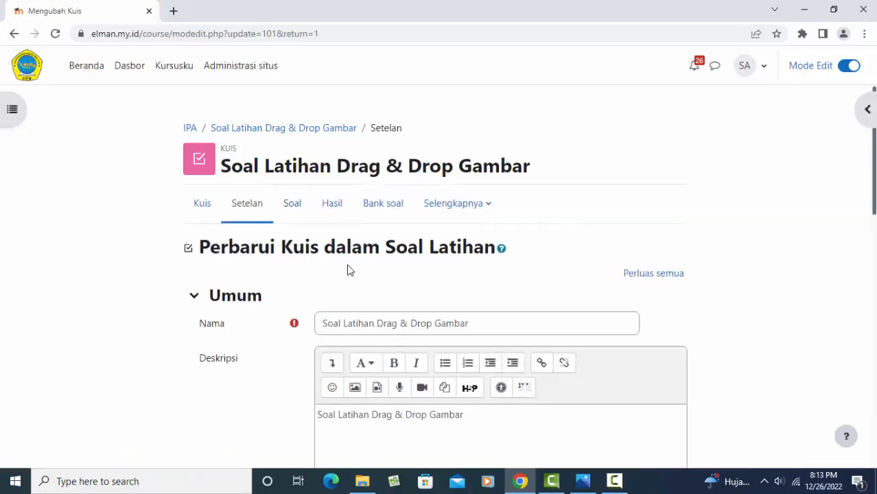
scroll(366, 264, down, 3)
scroll(369, 266, down, 3)
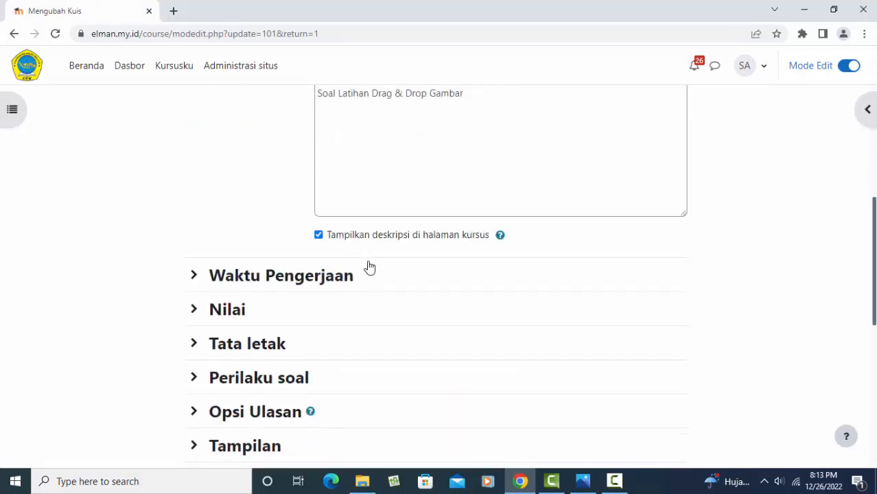
click(218, 310)
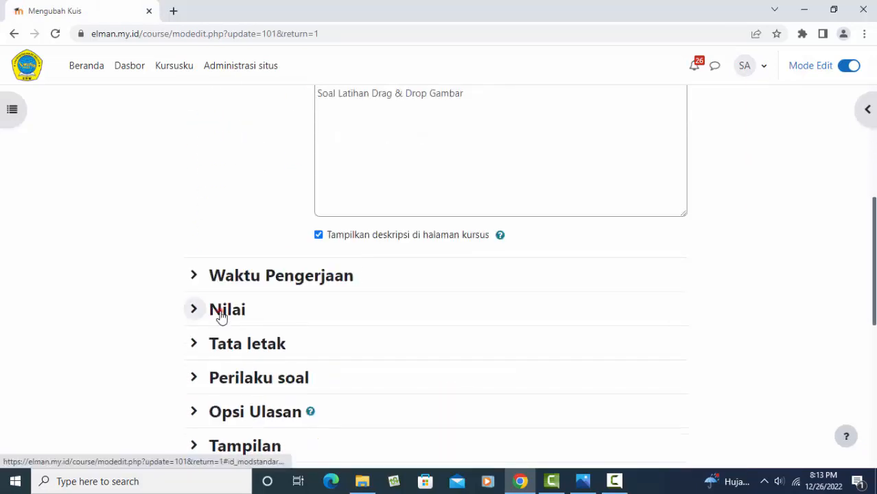
scroll(384, 313, down, 1)
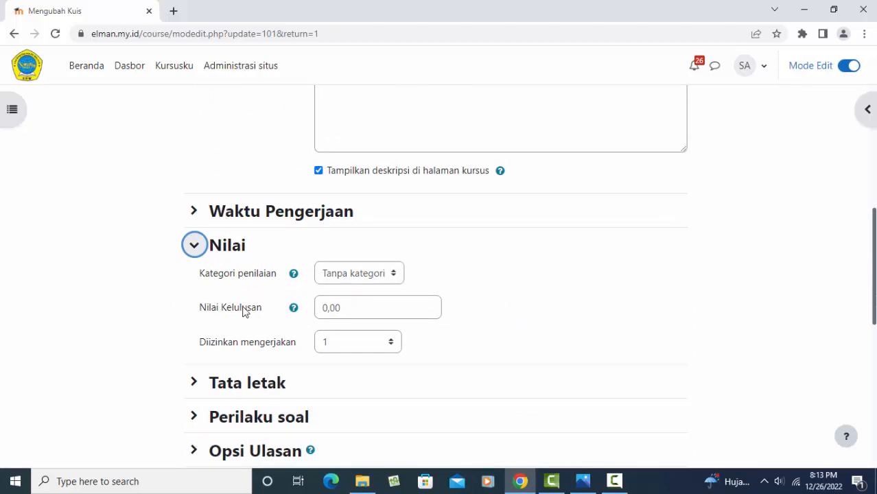
double_click(358, 308)
text(65)
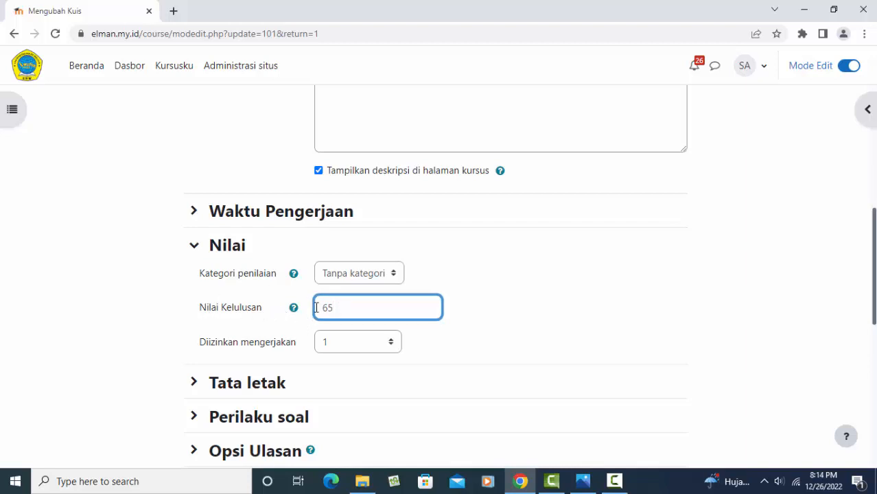
Step: Save the quiz settings and display the quiz page to review its attempt, time and passing grade summary
scroll(409, 305, down, 10)
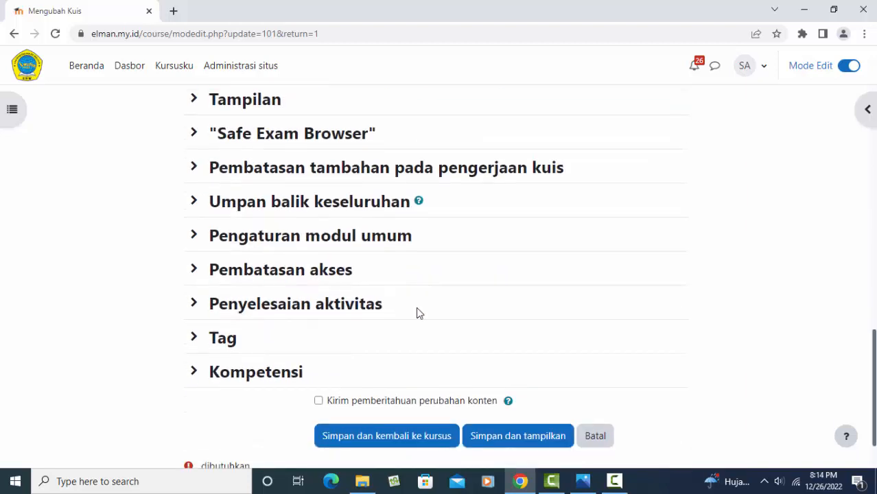
click(543, 441)
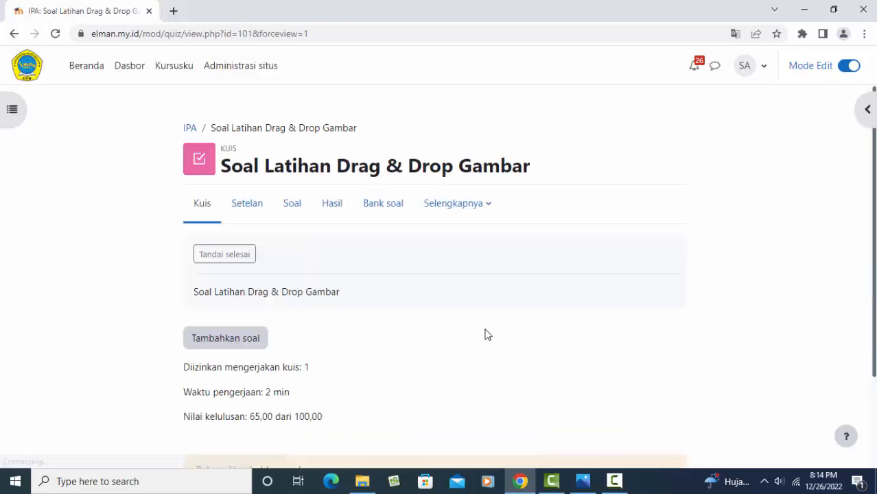
scroll(485, 335, down, 2)
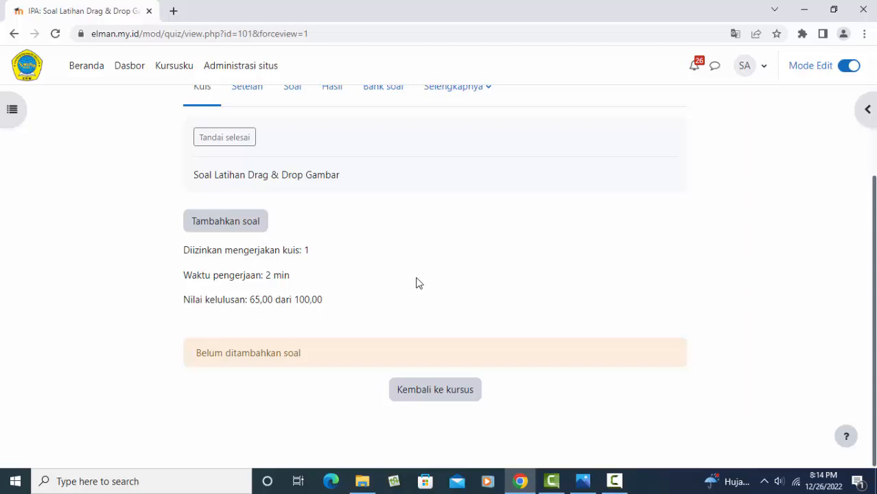
scroll(418, 282, up, 1)
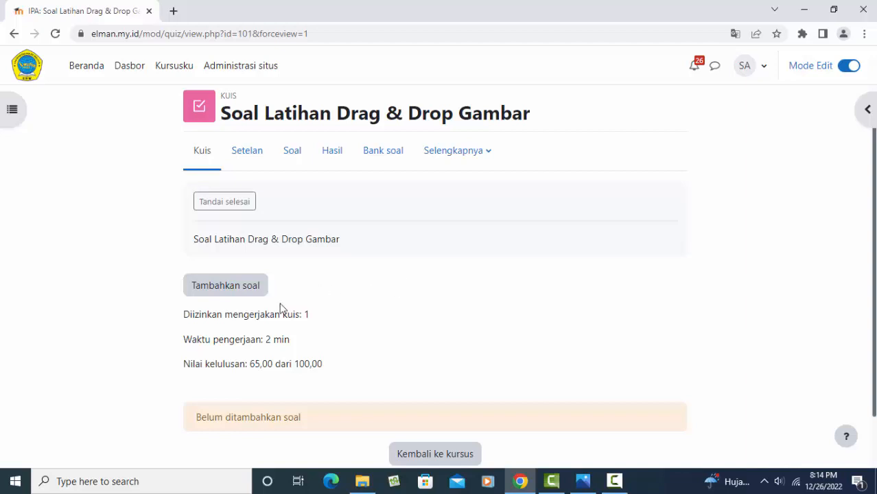
Step: Add a new question of type Seret dan lepas ke gambar to the quiz
click(235, 291)
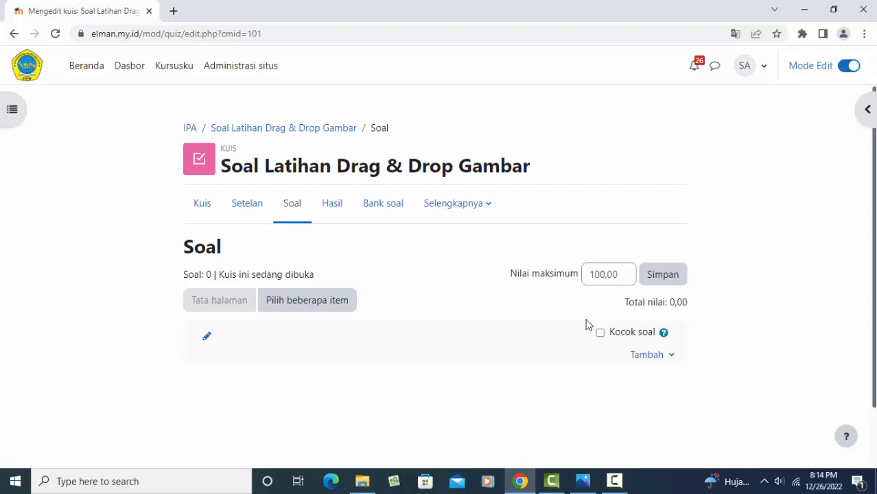
click(655, 358)
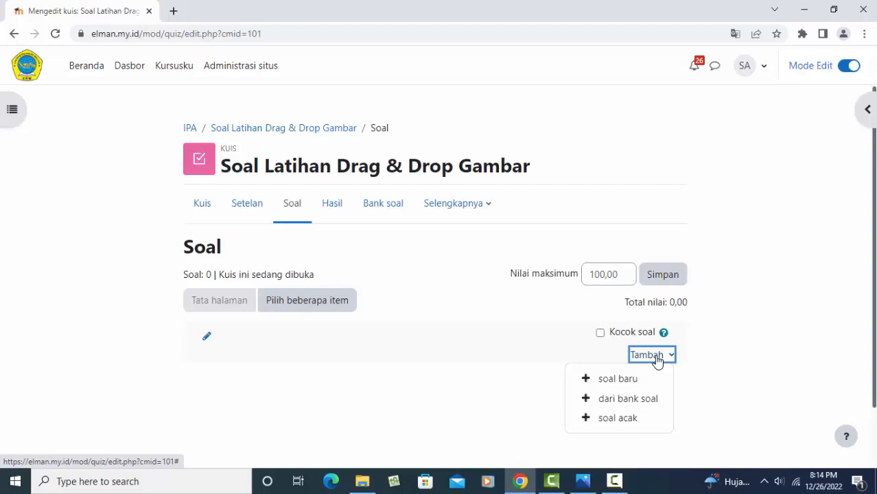
click(611, 382)
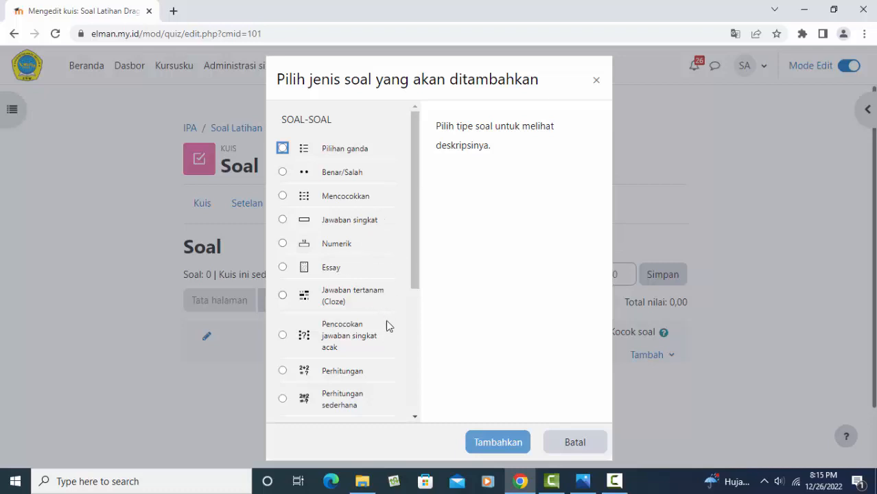
drag(414, 275, 429, 416)
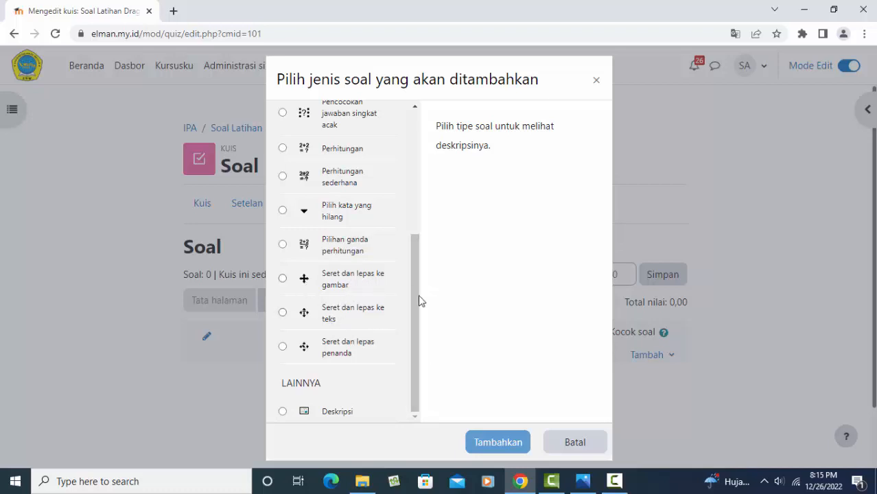
click(283, 279)
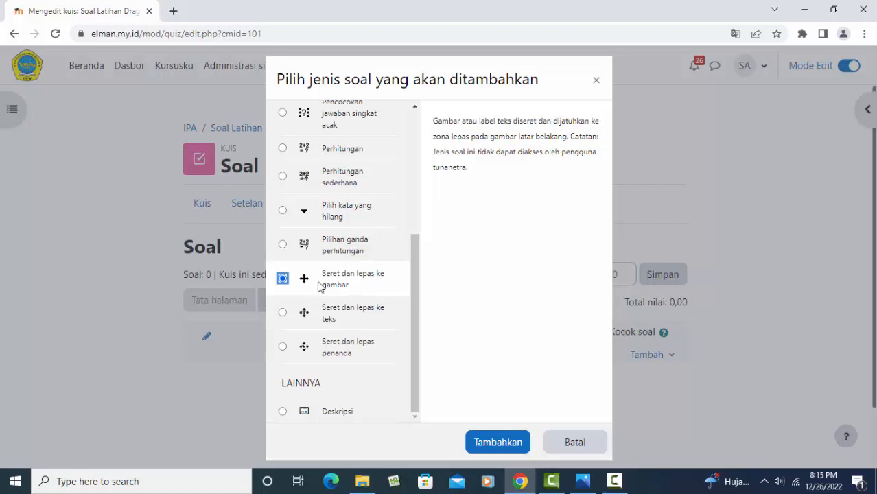
click(513, 444)
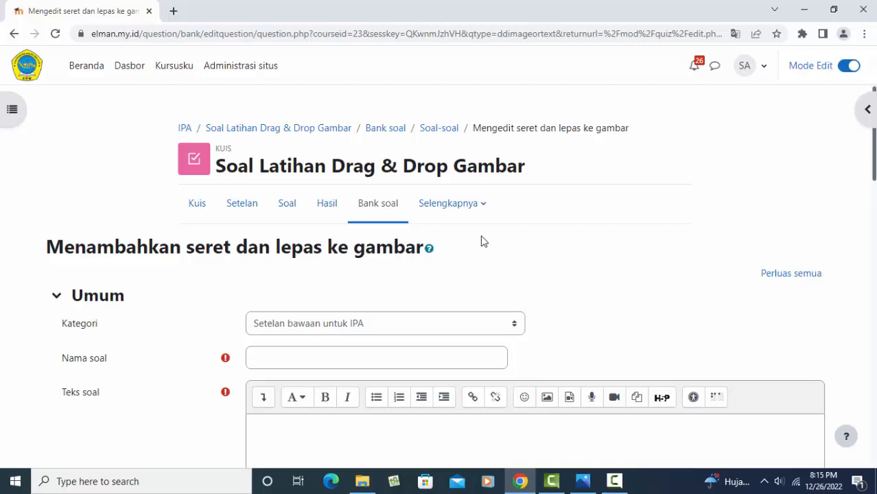
Step: Set the question's category to Setelan bawaan untuk Soal Latihan Drag & Drop Gambar and name the question 1
scroll(405, 285, down, 1)
click(383, 258)
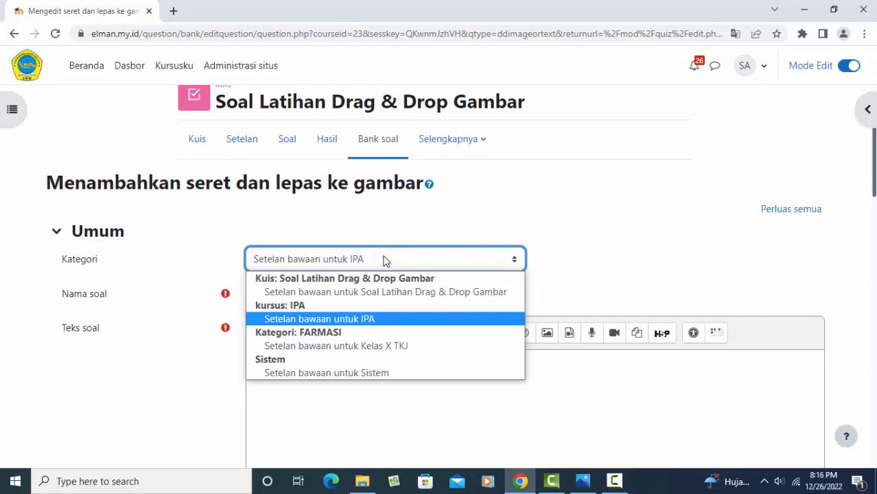
click(355, 292)
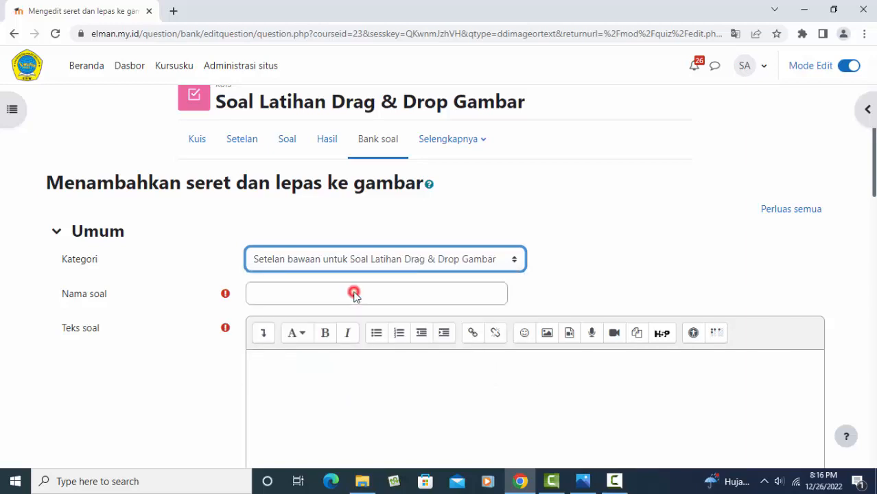
click(308, 297)
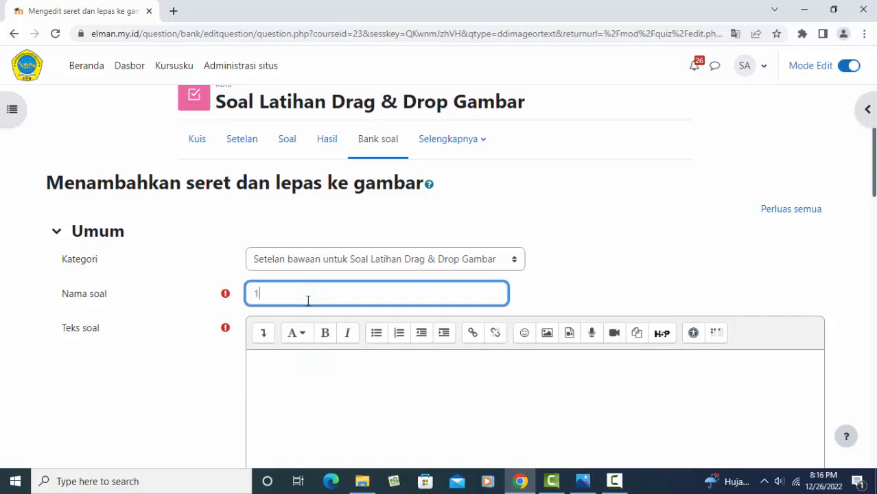
Step: Enter the question text "Silahkan cocokan kotak kosong pada gambar dibawah ini dengan teks yang sudah tersedia."
scroll(480, 302, down, 2)
click(307, 260)
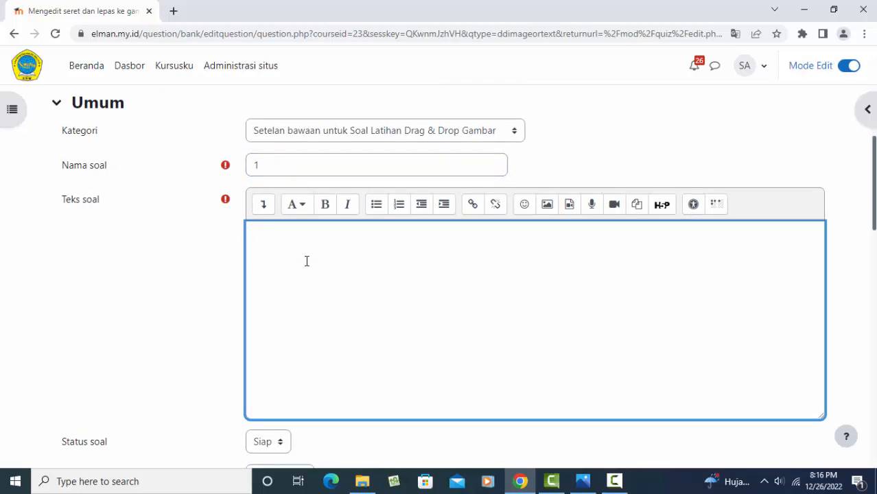
text(Silahkan cocokan k)
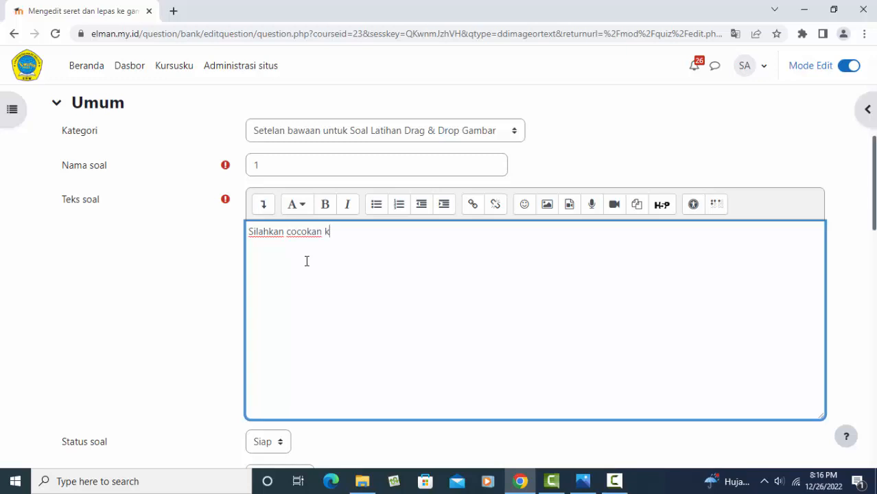
text(otak kosong)
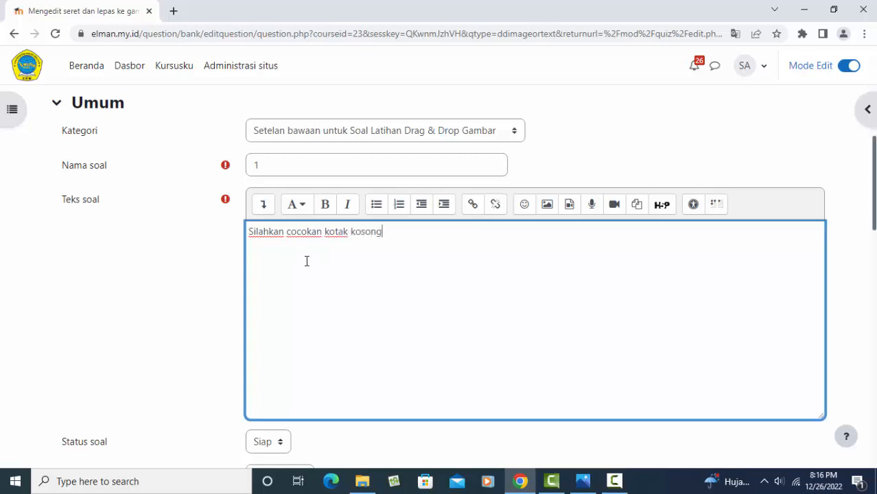
text( pada gambar diba)
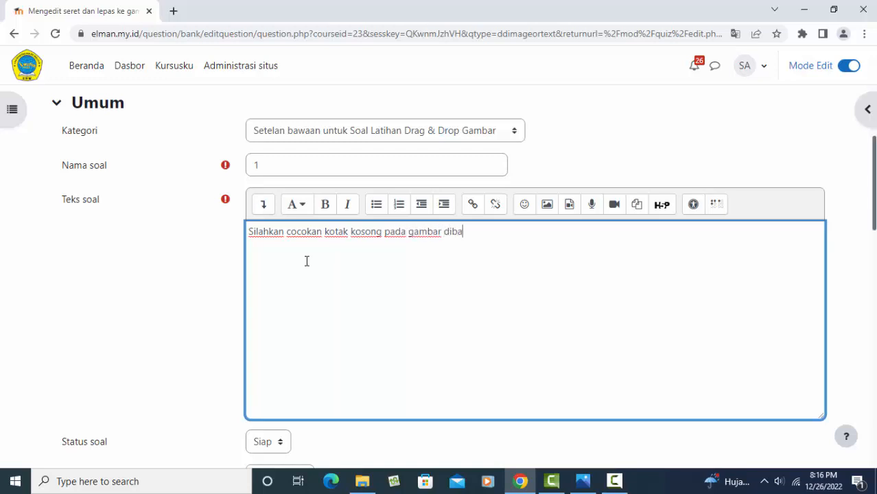
text(wah ini dengan t)
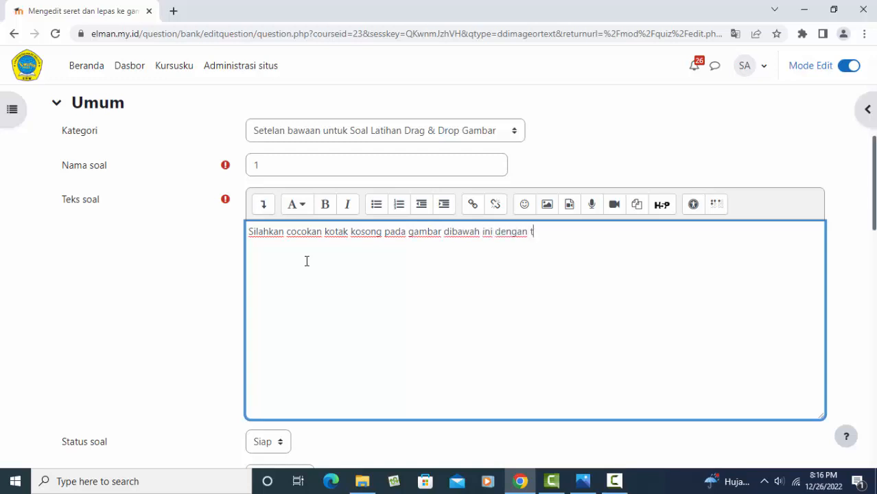
text(eks yang sudah )
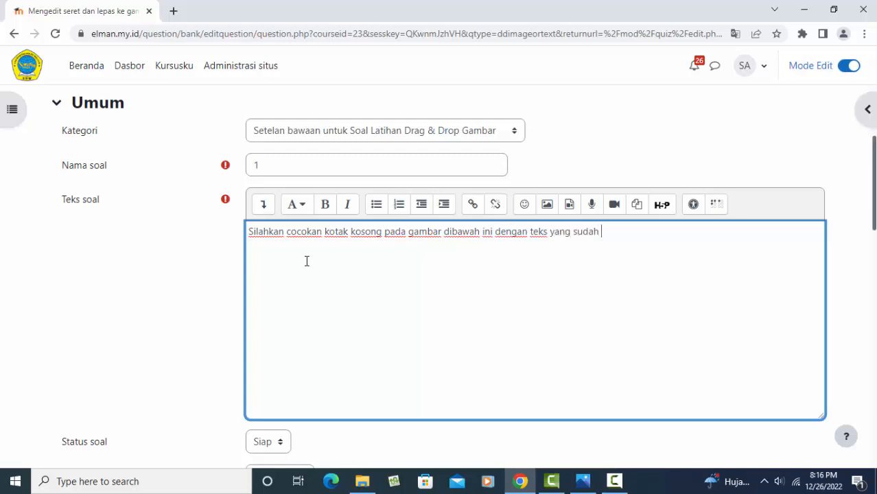
text(tersedia)
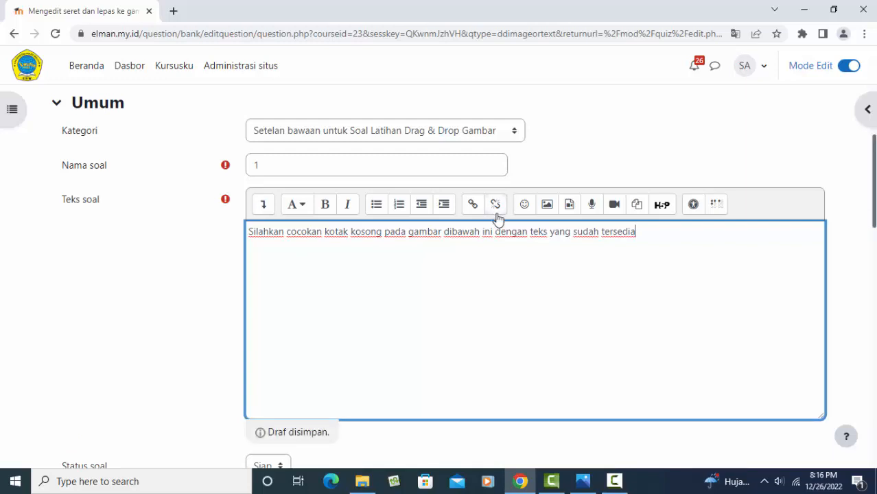
click(248, 233)
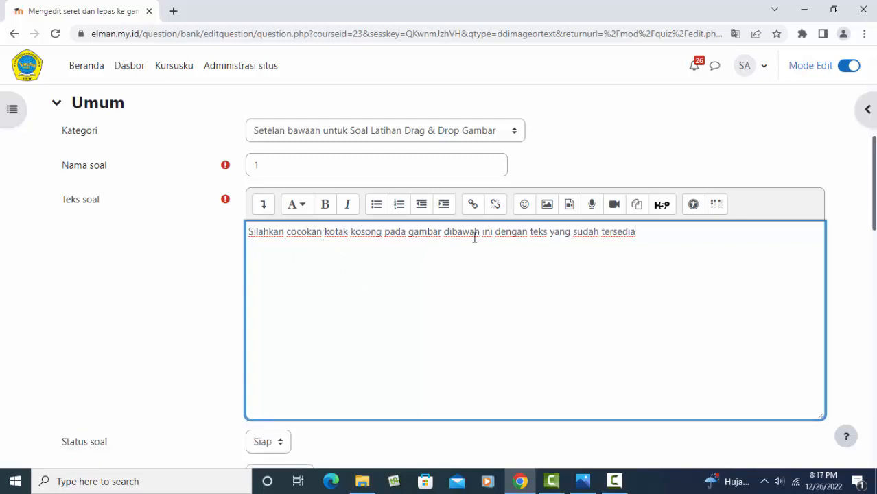
click(642, 247)
scroll(251, 387, down, 1)
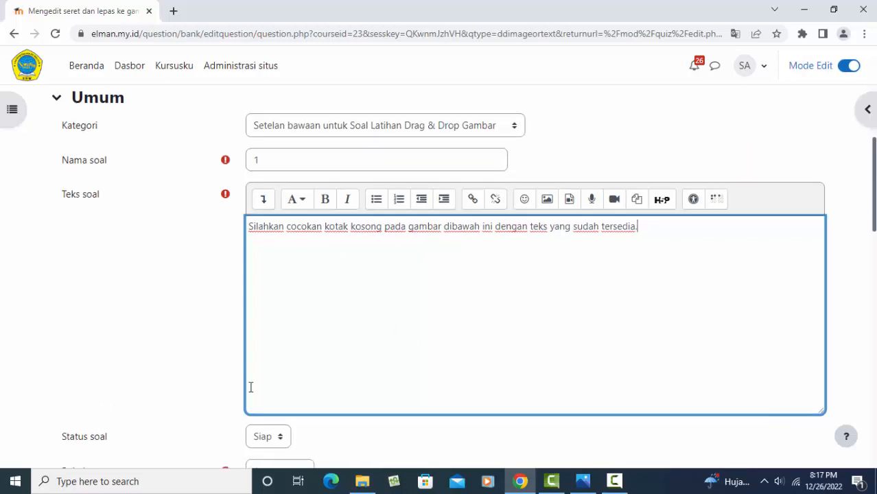
Step: Set the question's default mark (Poin bawaan) to 100
scroll(250, 387, down, 2)
double_click(274, 350)
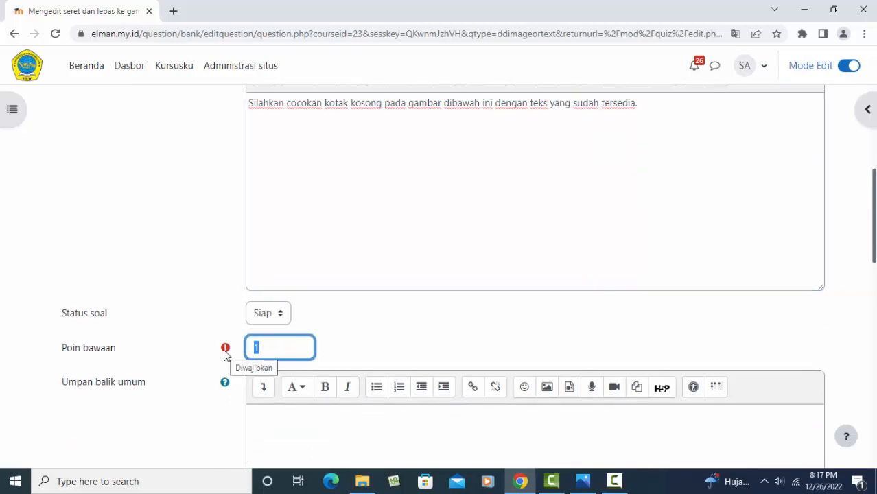
text(100)
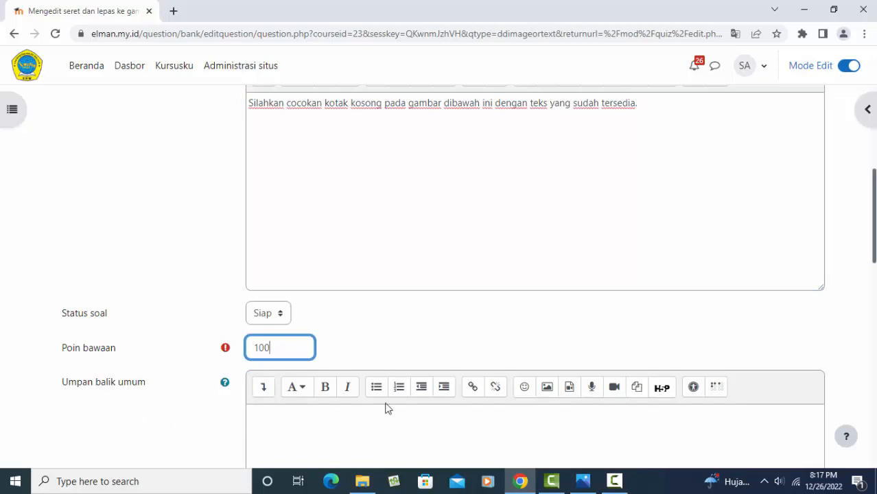
Step: Review the background image area in the Pratinjau section, view the plant diagram in Photos, and return to the question form in Chrome
scroll(330, 418, down, 4)
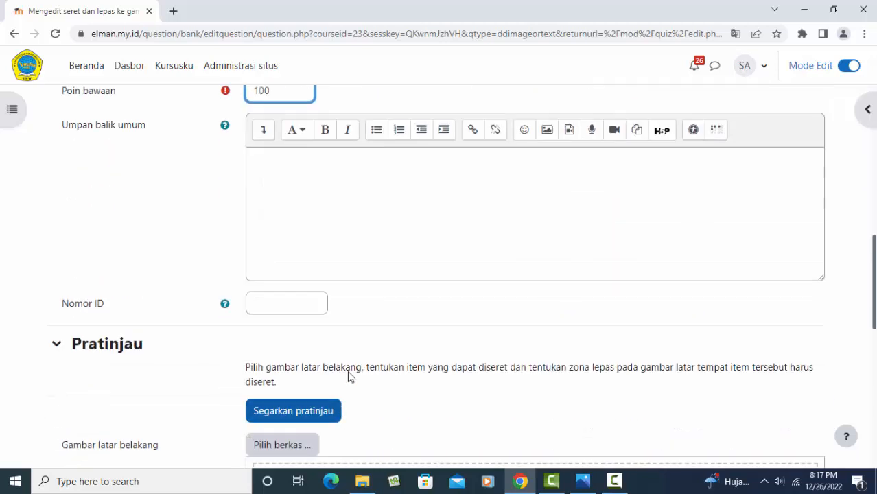
scroll(363, 354, down, 2)
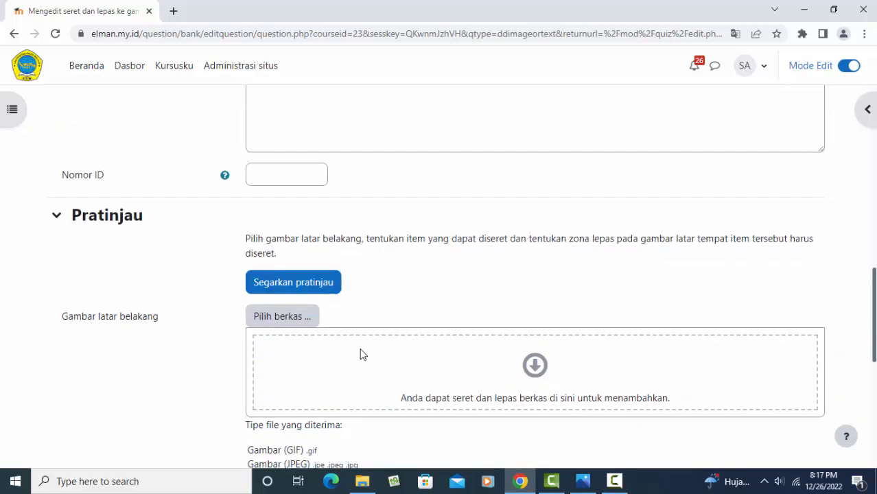
scroll(362, 354, down, 2)
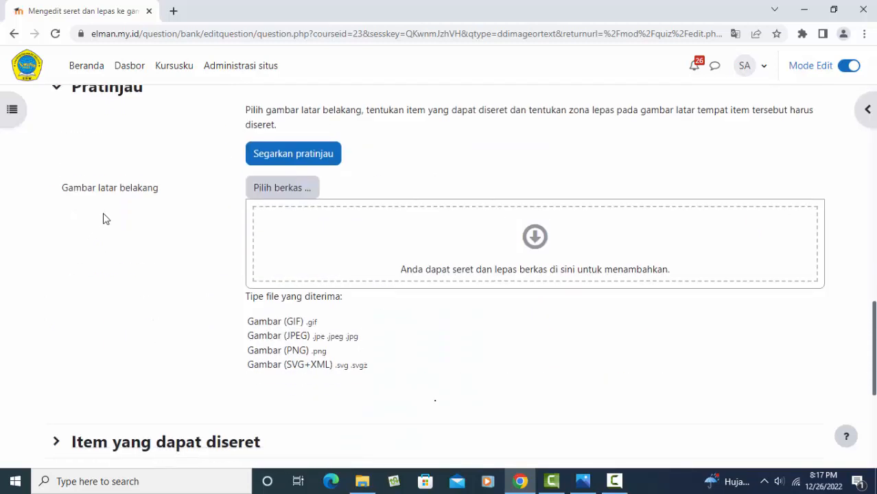
click(582, 481)
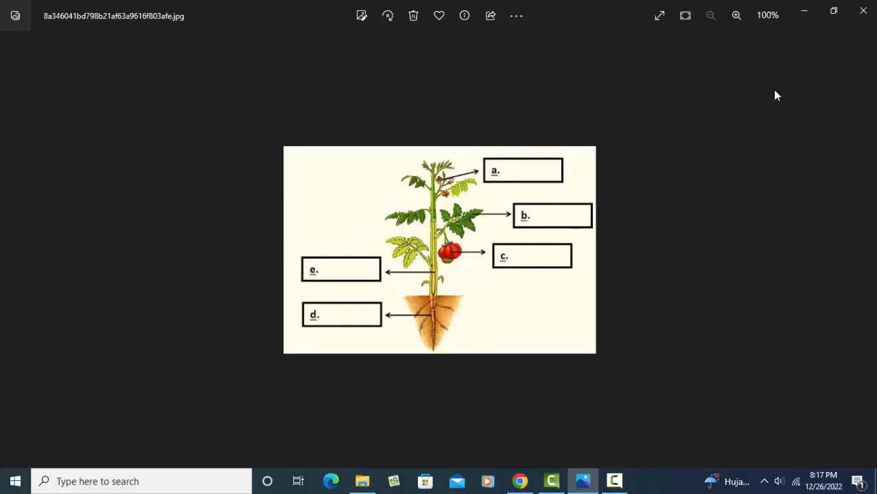
click(520, 480)
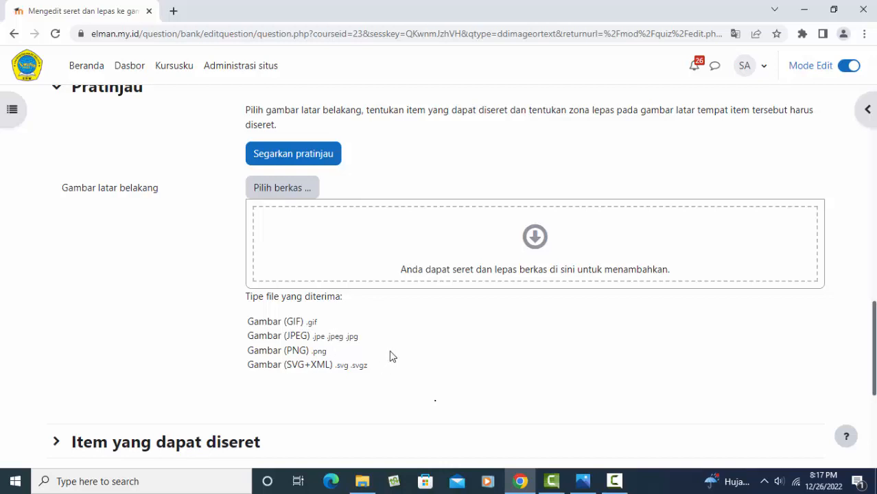
Step: Upload 8a346041bd798b21af63a9616f803afe.jpg from the Pictures folder as the question's background image (Gambar latar belakang)
click(535, 240)
click(293, 195)
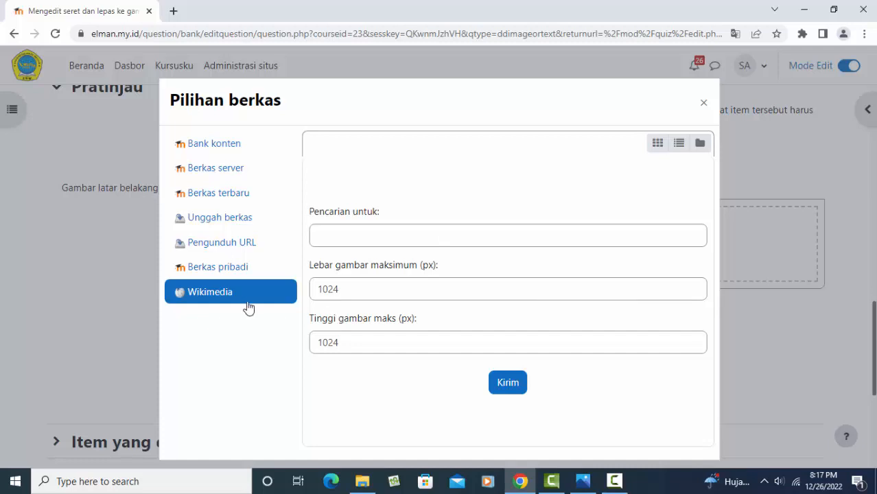
click(241, 221)
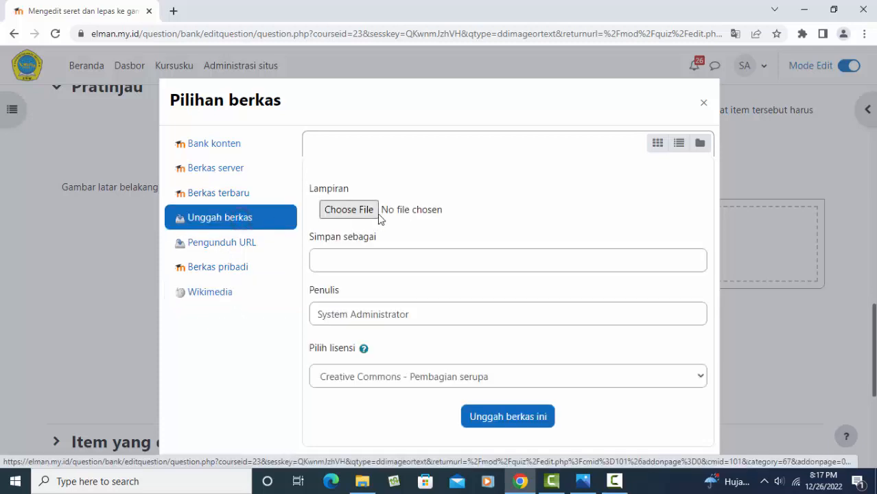
click(350, 210)
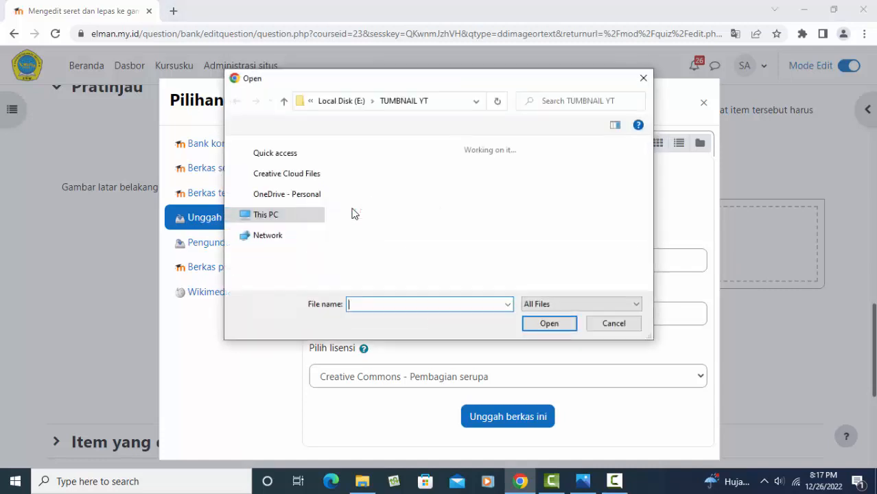
click(277, 209)
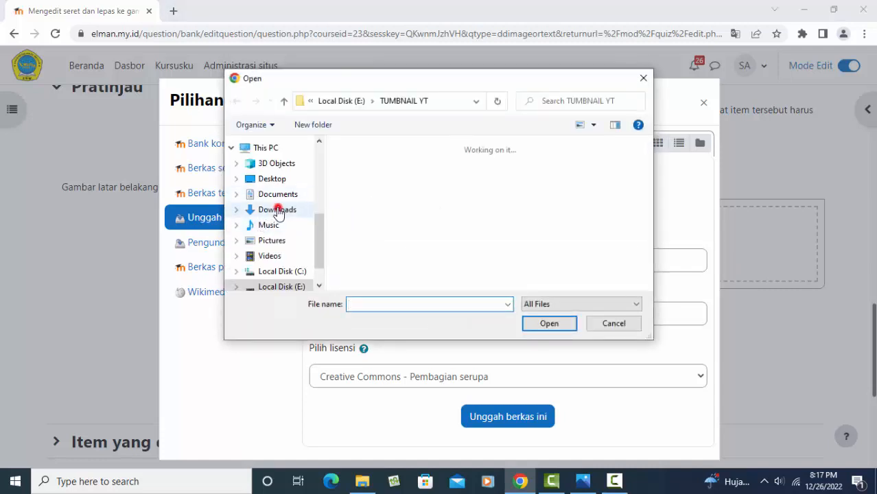
click(273, 241)
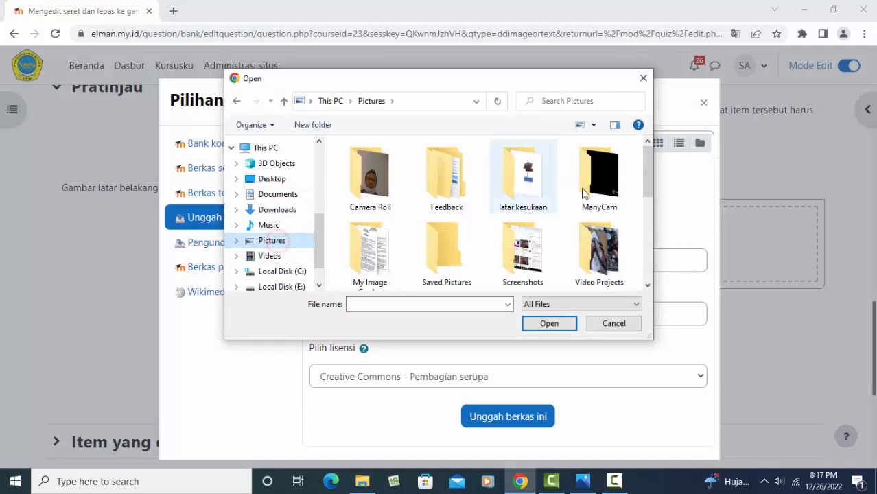
scroll(649, 184, down, 5)
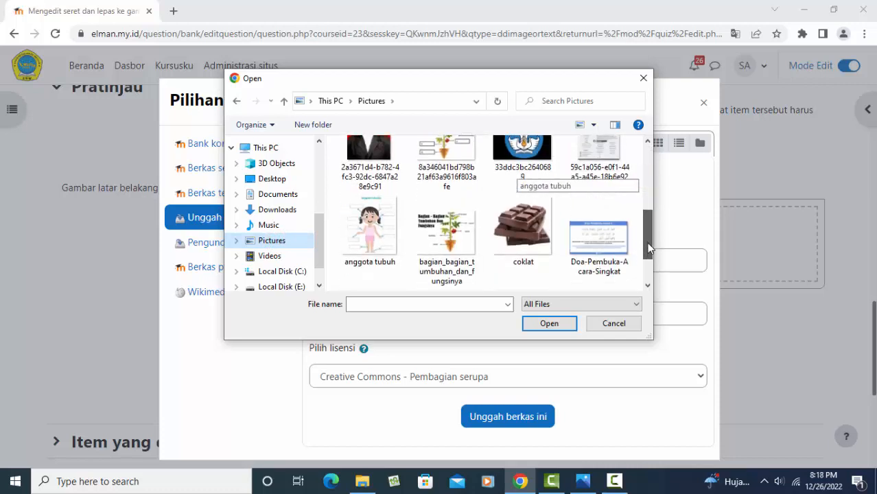
click(456, 167)
click(556, 328)
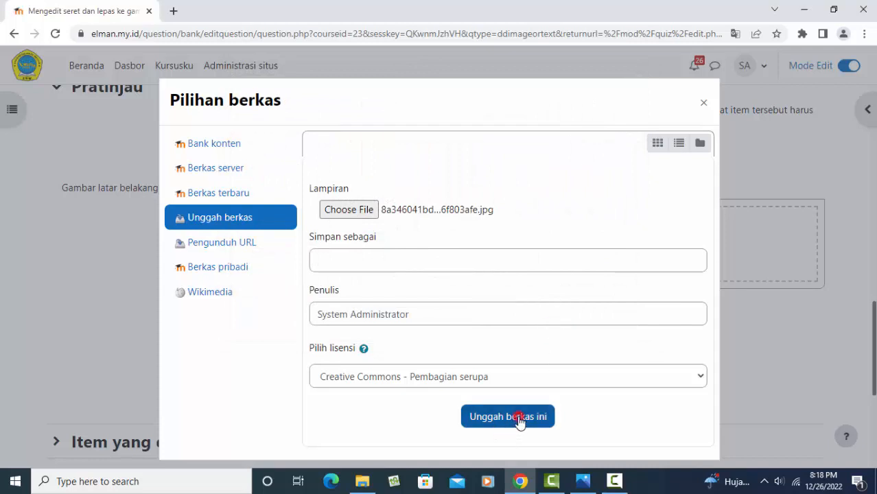
click(517, 418)
scroll(579, 322, down, 3)
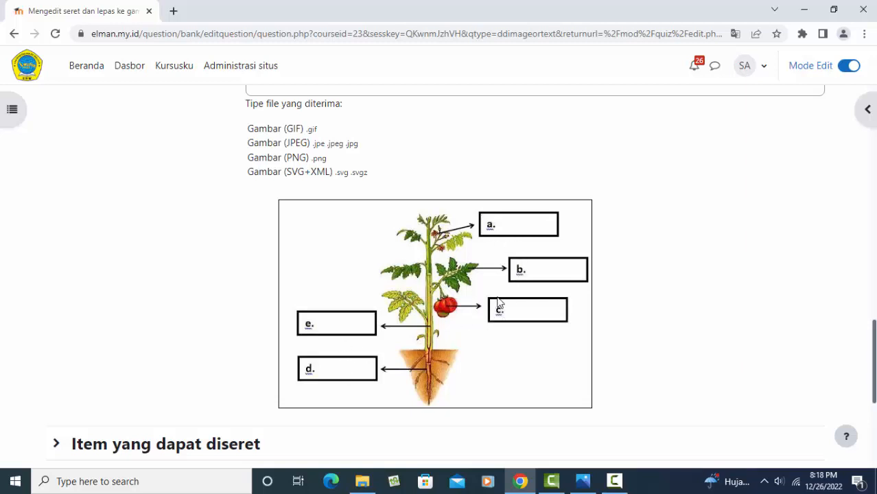
Step: Expand the Item yang dapat diseret section and enable shuffling of the drag items on each attempt (Acak item seret)
scroll(516, 286, down, 2)
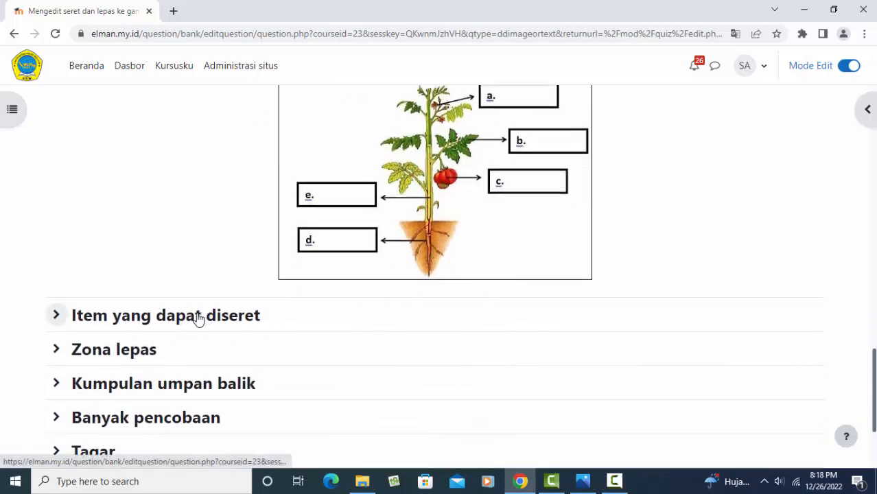
click(188, 319)
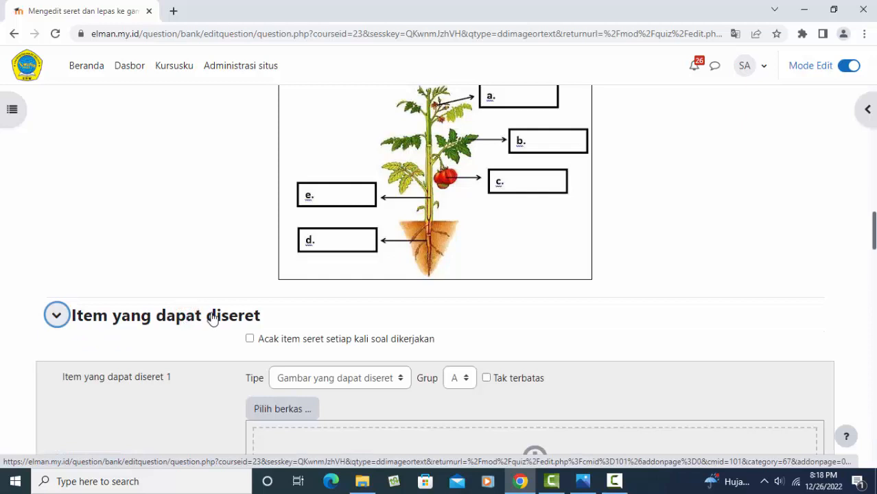
scroll(407, 306, down, 2)
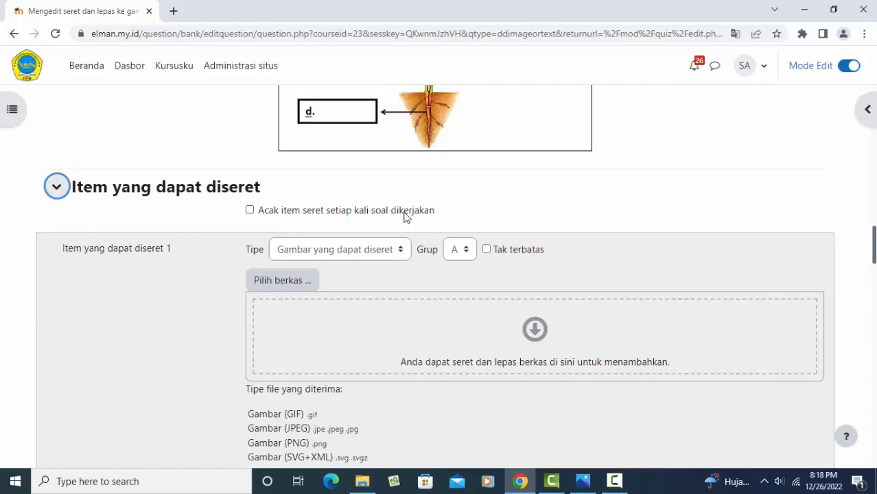
click(249, 210)
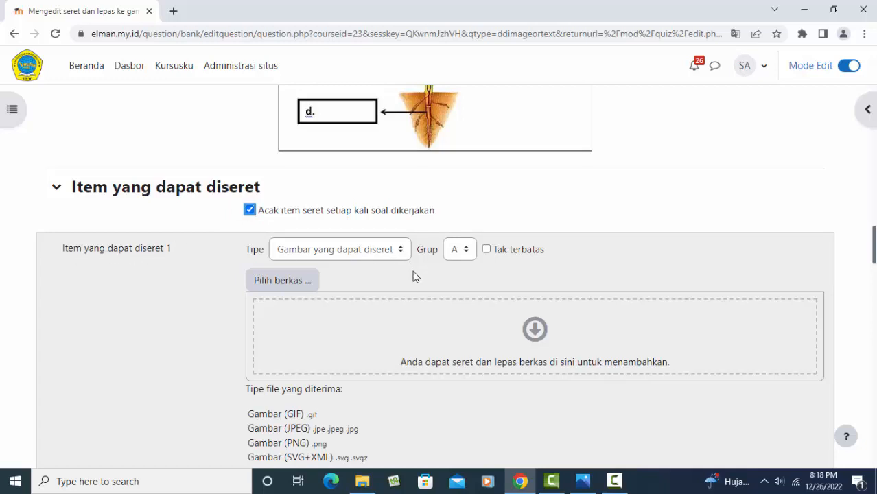
Step: Set draggable item 1 to Teks yang dapat diseret with the text "Akar", consulting the plant diagram in Photos before returning to Chrome
scroll(414, 280, up, 1)
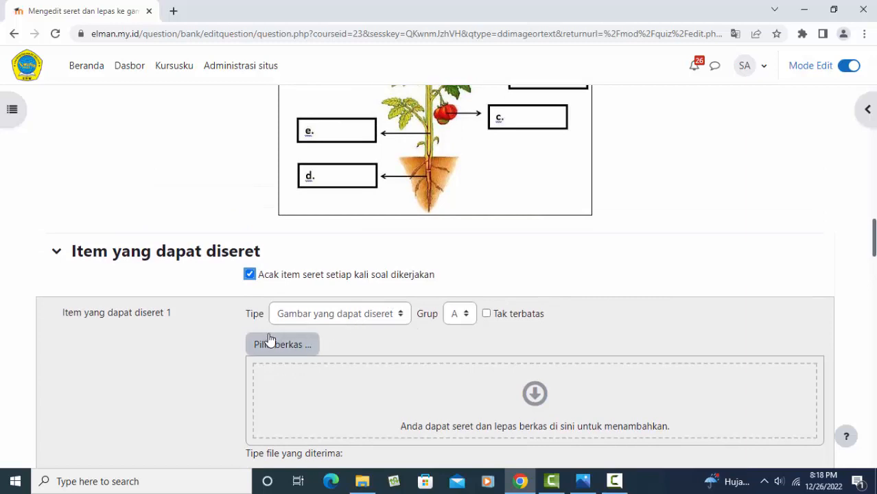
click(336, 313)
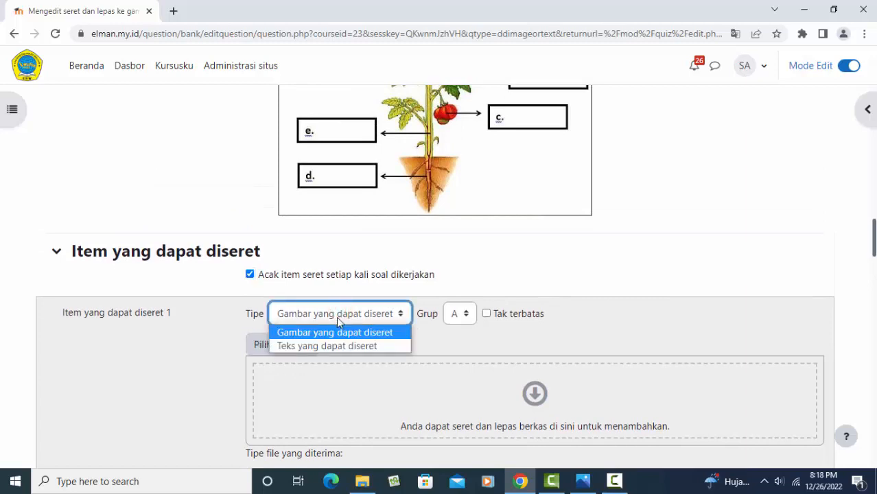
click(325, 346)
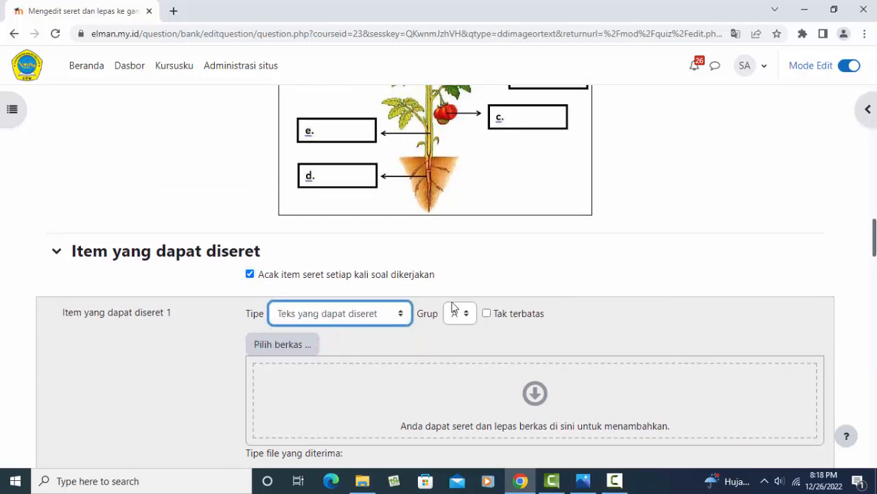
scroll(465, 304, down, 3)
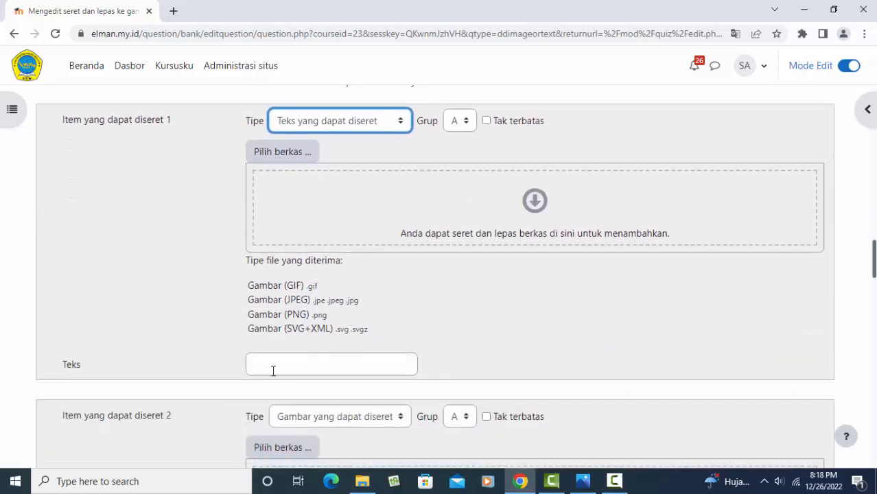
click(280, 370)
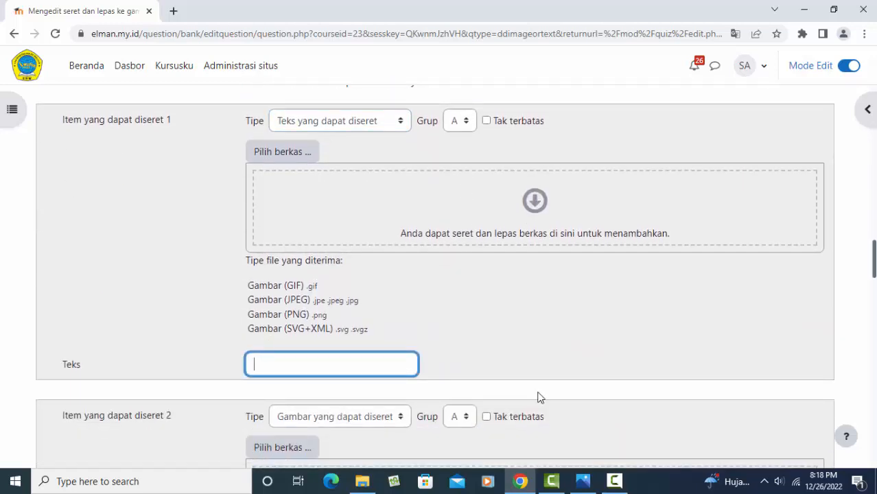
click(584, 482)
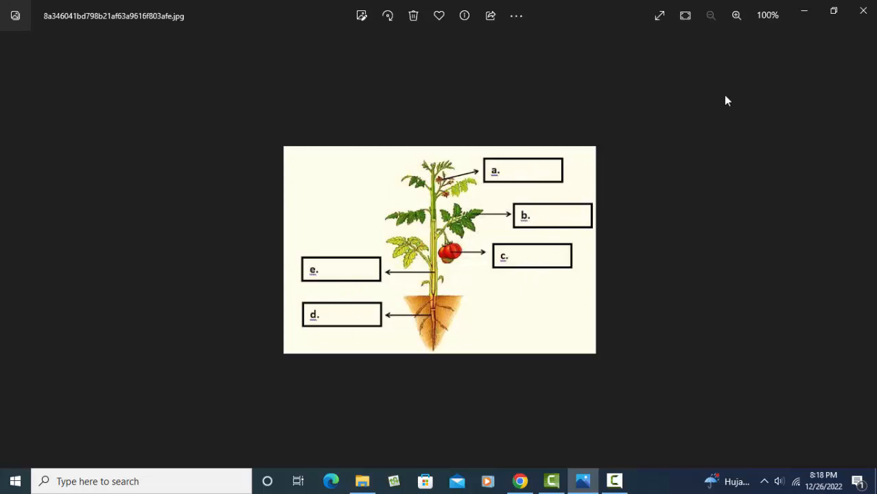
click(520, 480)
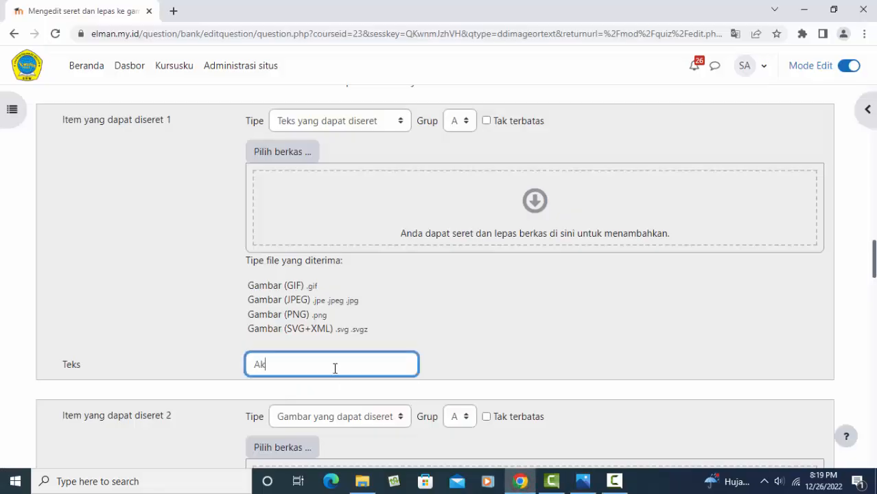
Step: Set draggable item 2 to Teks yang dapat diseret and enter the text "Batang"
scroll(384, 339, down, 3)
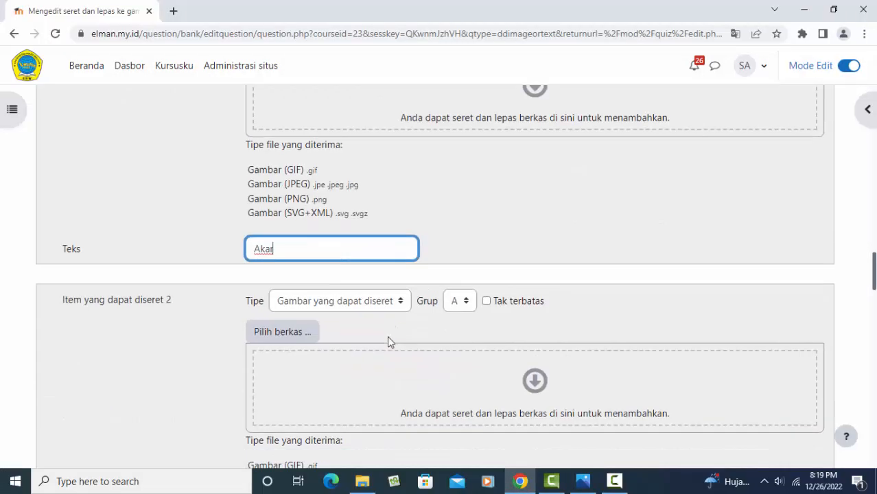
click(312, 225)
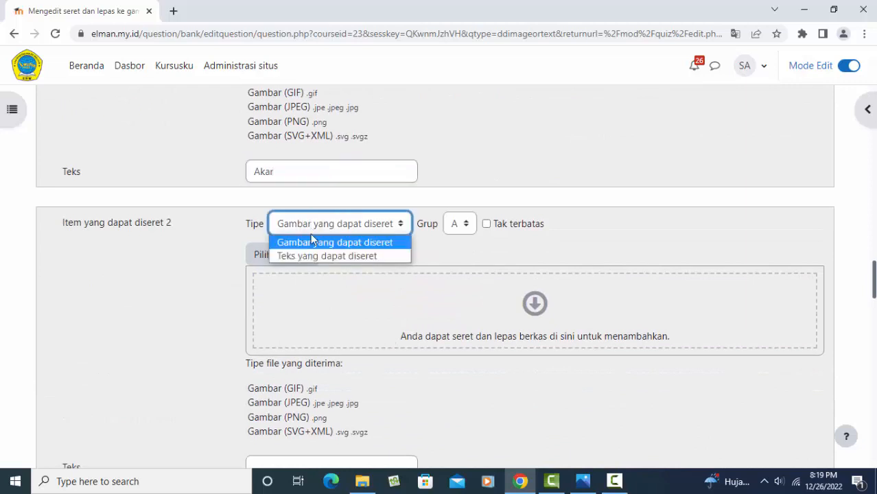
click(310, 255)
scroll(343, 278, down, 4)
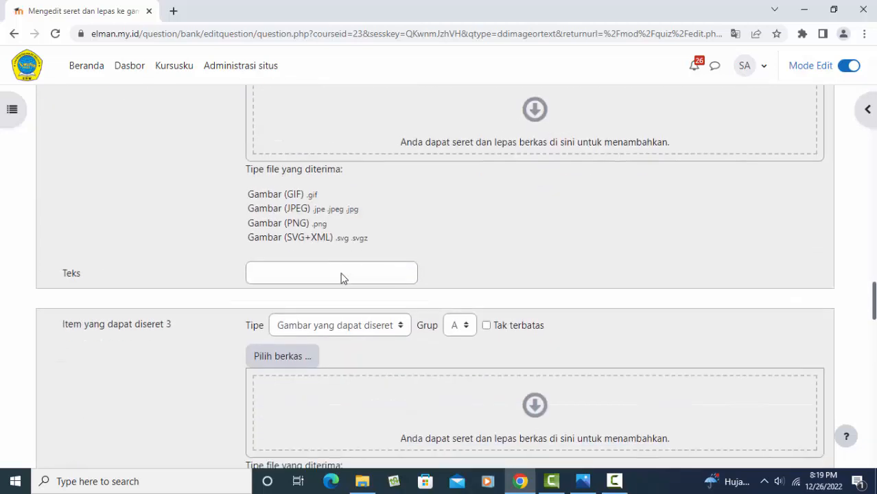
click(313, 214)
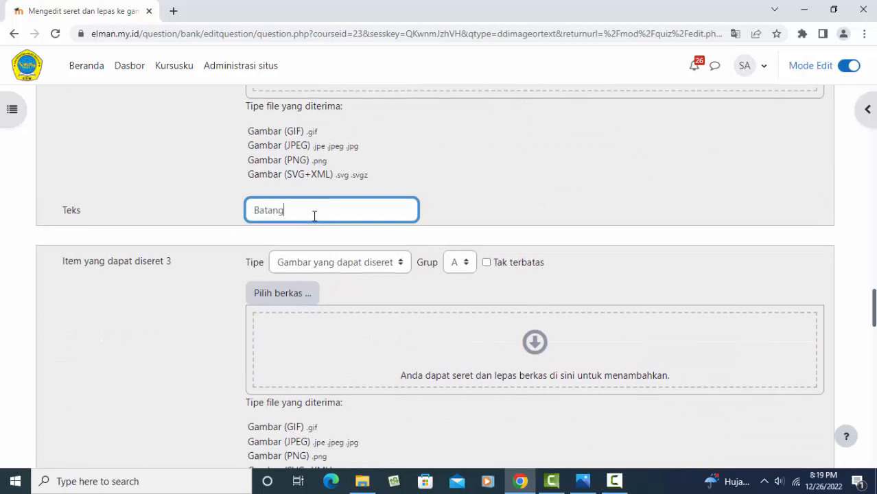
Step: Set draggable item 3 to Teks yang dapat diseret with the text "Buah", checking the plant diagram in Photos
click(305, 261)
click(308, 294)
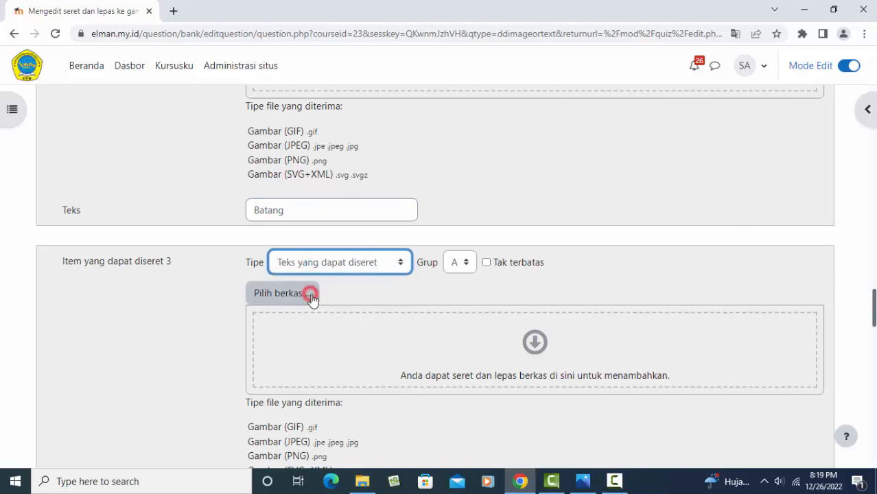
scroll(381, 294, down, 4)
click(296, 252)
key(alt+Tab)
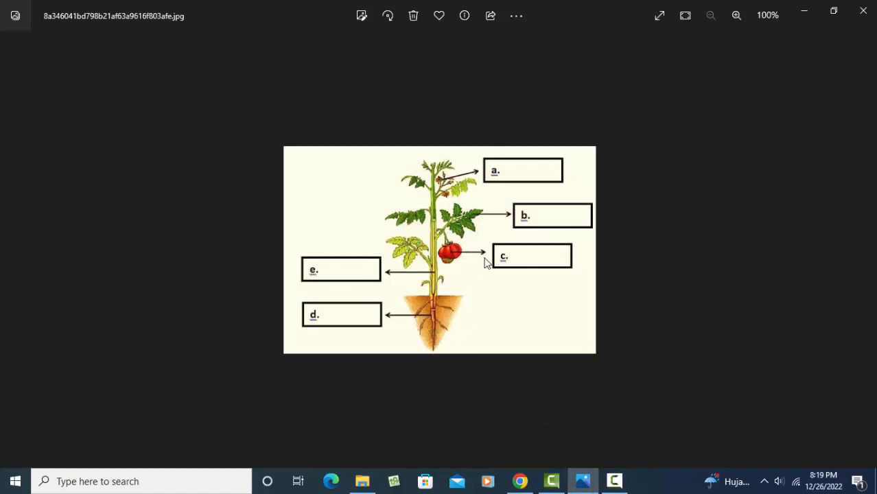
click(804, 11)
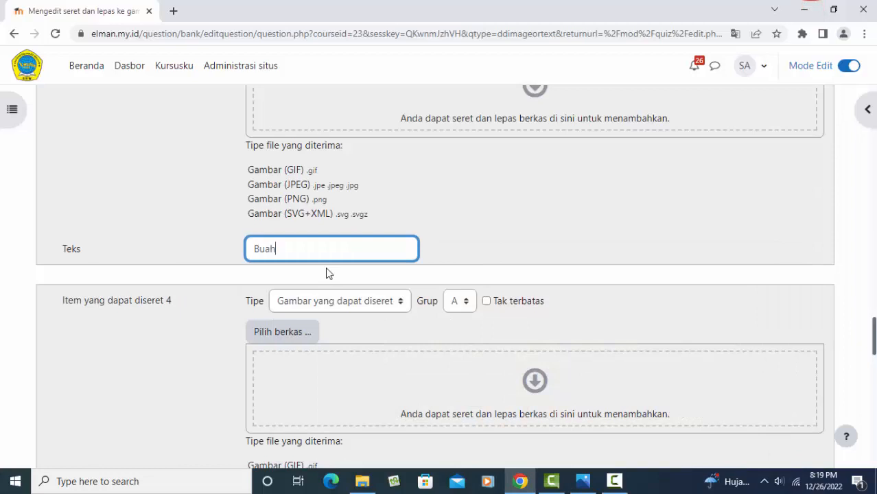
scroll(335, 276, down, 3)
scroll(336, 276, up, 1)
scroll(343, 298, down, 2)
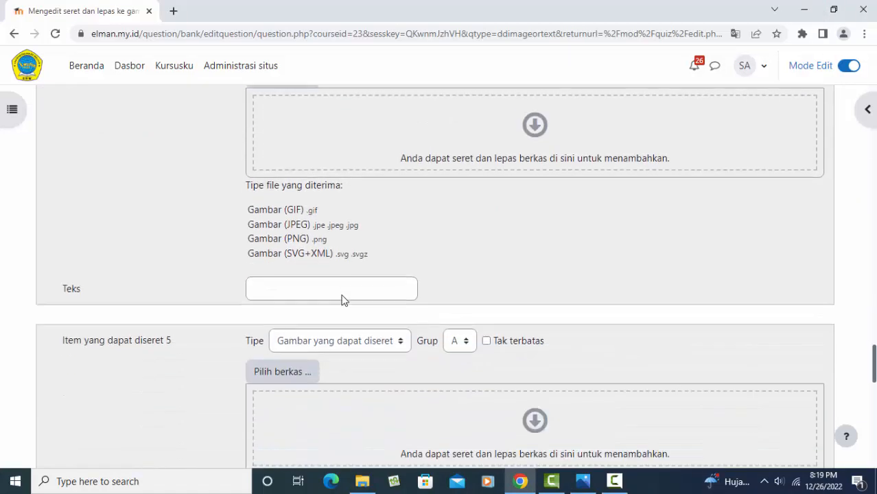
click(325, 343)
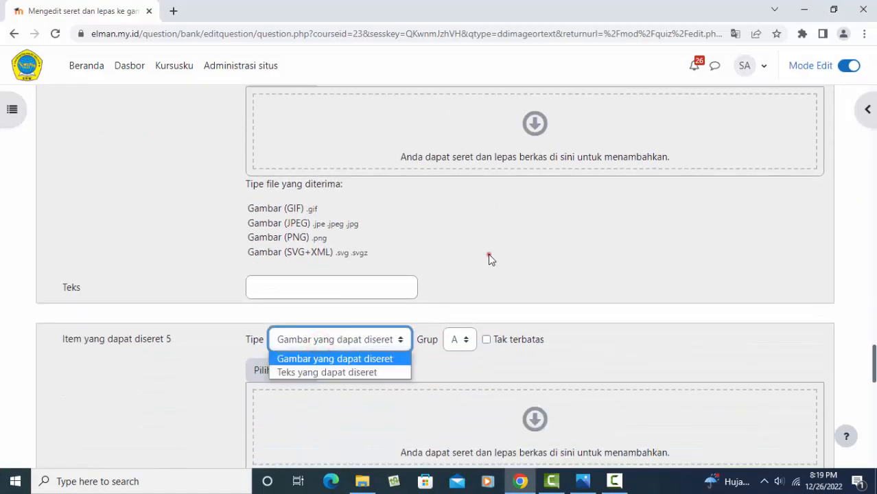
scroll(487, 256, up, 5)
Step: Set draggable item 4 to Teks yang dapat diseret and enter the text "Daun"
click(345, 302)
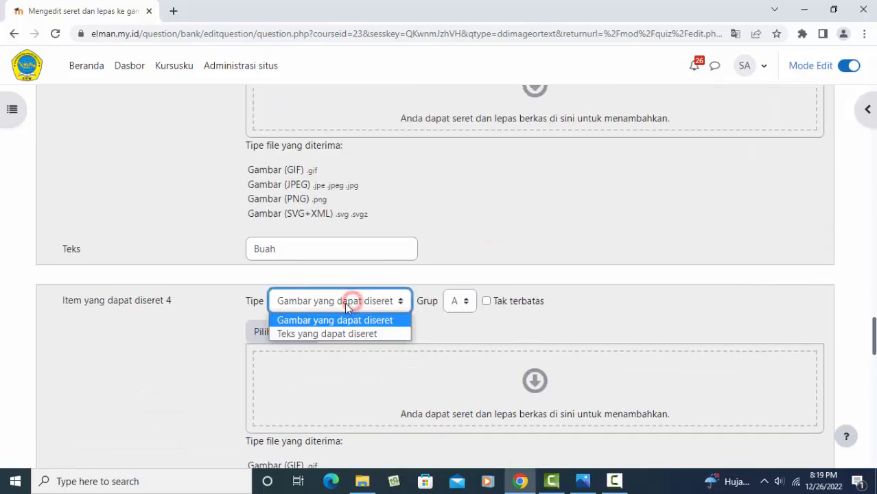
click(320, 334)
scroll(292, 338, down, 3)
click(274, 354)
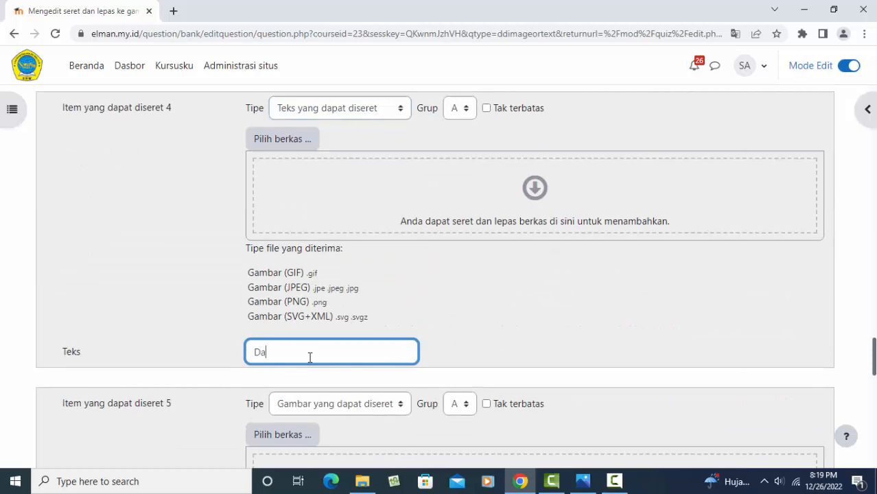
Step: Set draggable item 5 to Teks yang dapat diseret and enter the text "Bunga"
scroll(313, 354, down, 3)
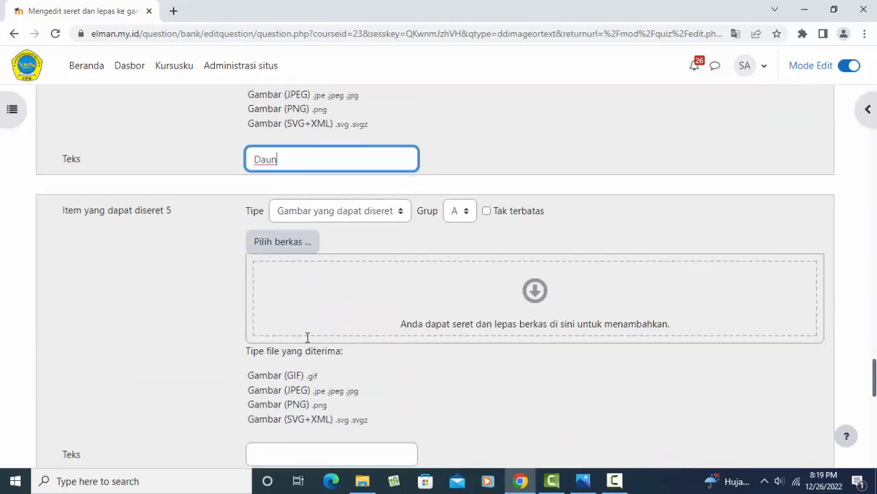
click(295, 218)
click(299, 243)
scroll(303, 266, down, 2)
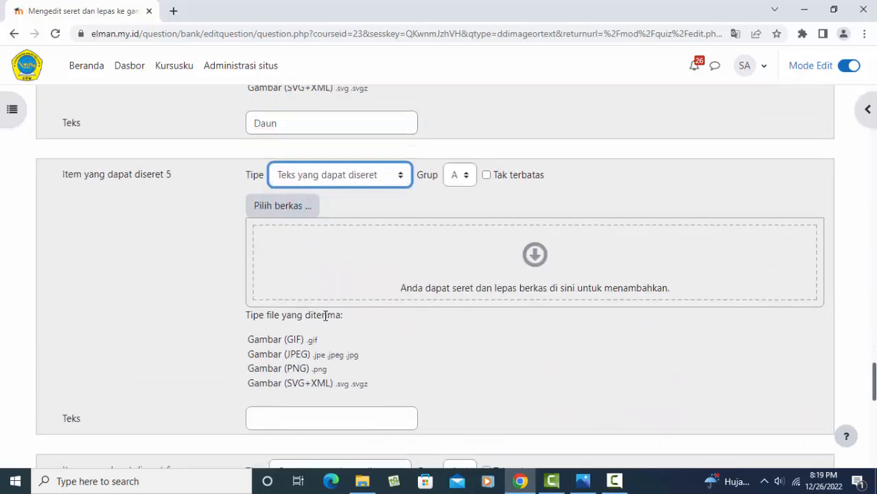
click(291, 326)
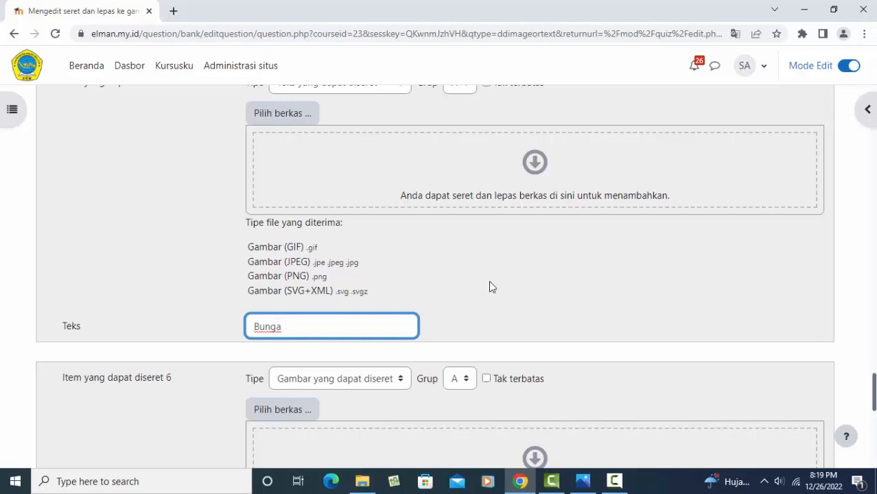
Step: Check the texts of the draggable items and expand the Zona lepas section
scroll(498, 279, up, 1)
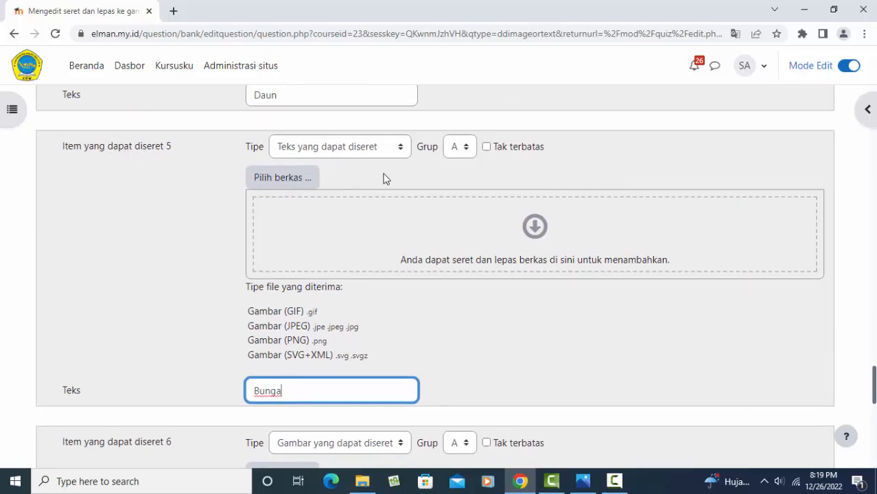
scroll(384, 179, up, 3)
scroll(355, 195, up, 6)
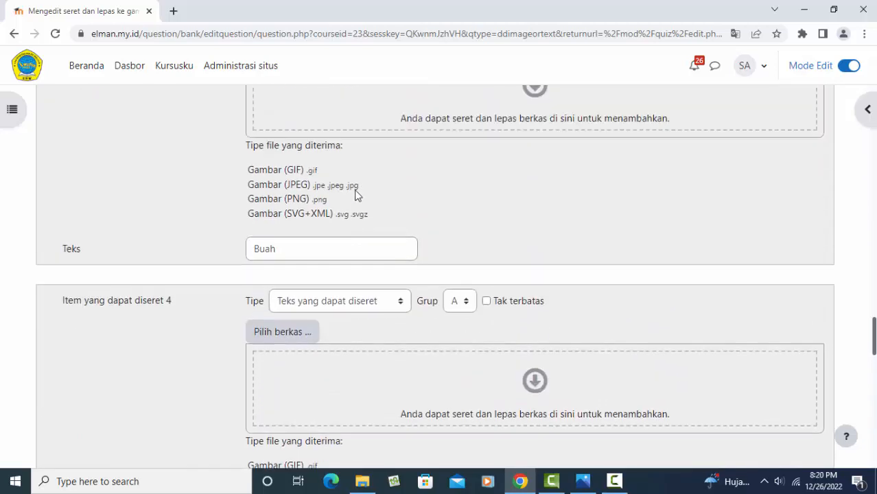
scroll(355, 196, up, 5)
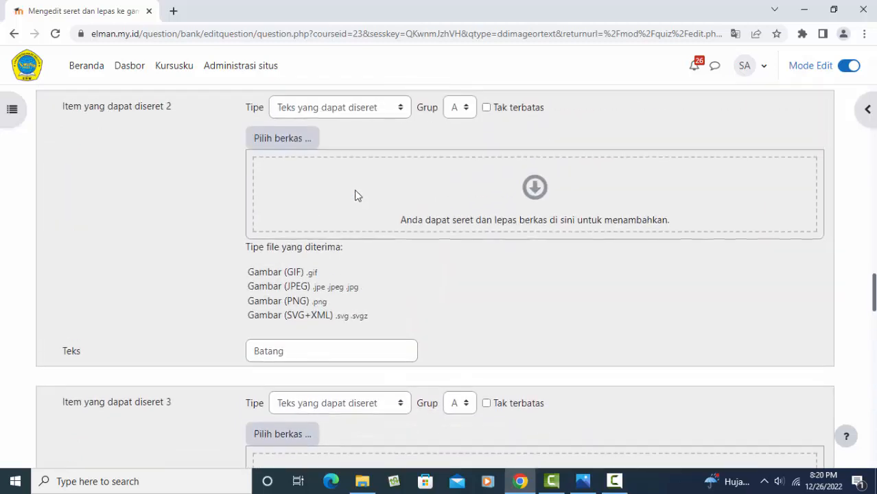
scroll(355, 195, down, 11)
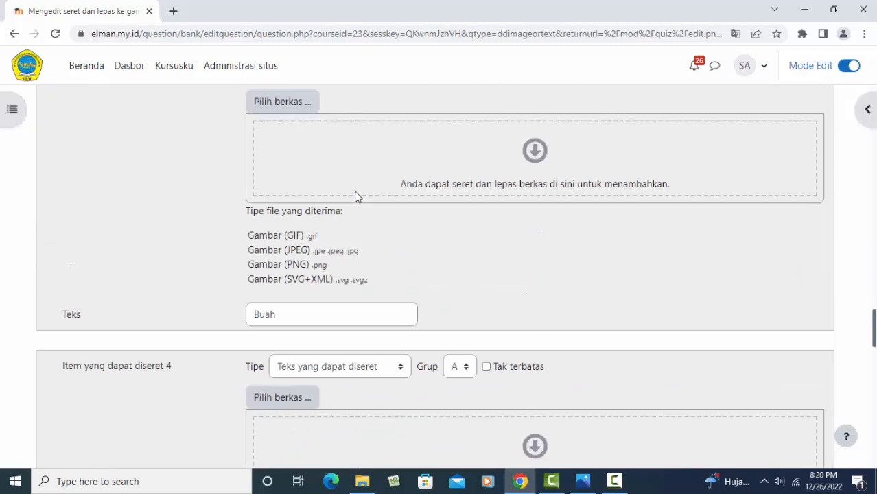
scroll(356, 195, down, 9)
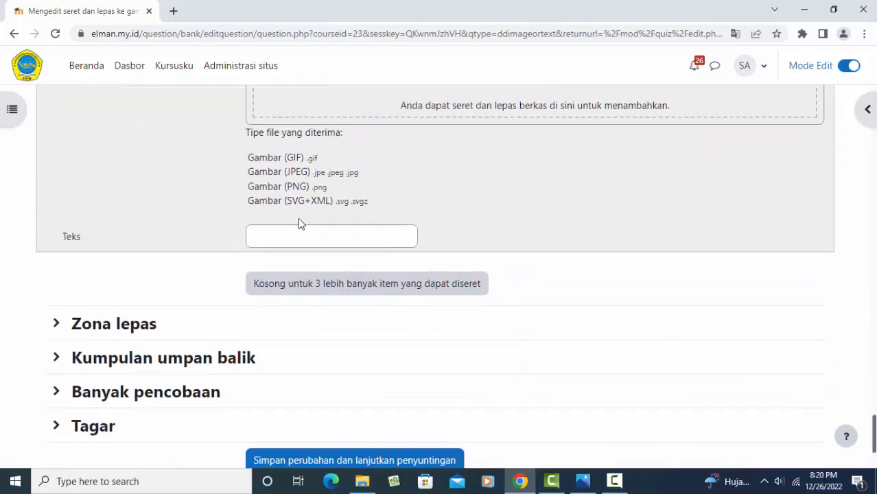
click(128, 327)
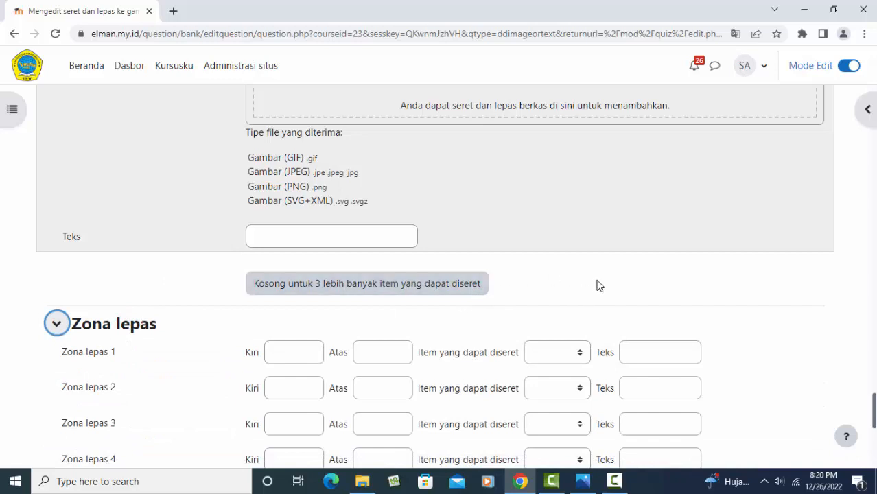
scroll(559, 296, down, 1)
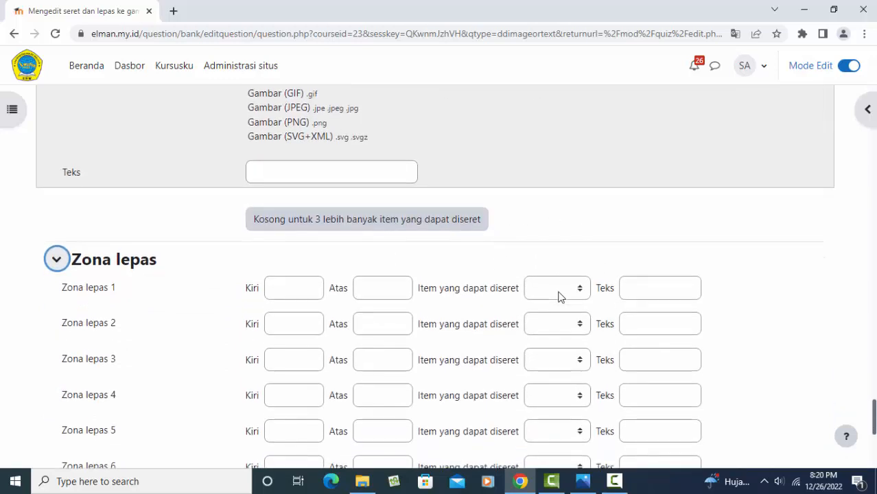
scroll(559, 296, down, 1)
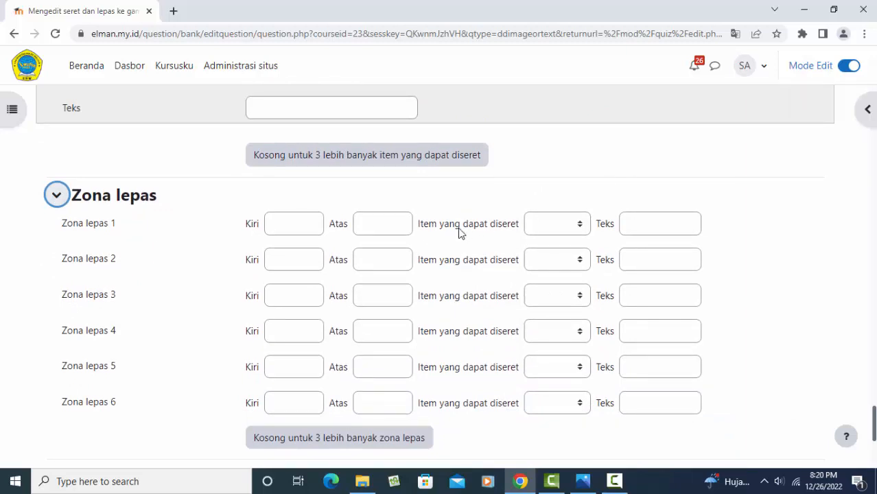
Step: Assign the draggable items Akar, Batang, Buah, Daun and Bunga to drop zones 1 to 5 in that order
click(580, 225)
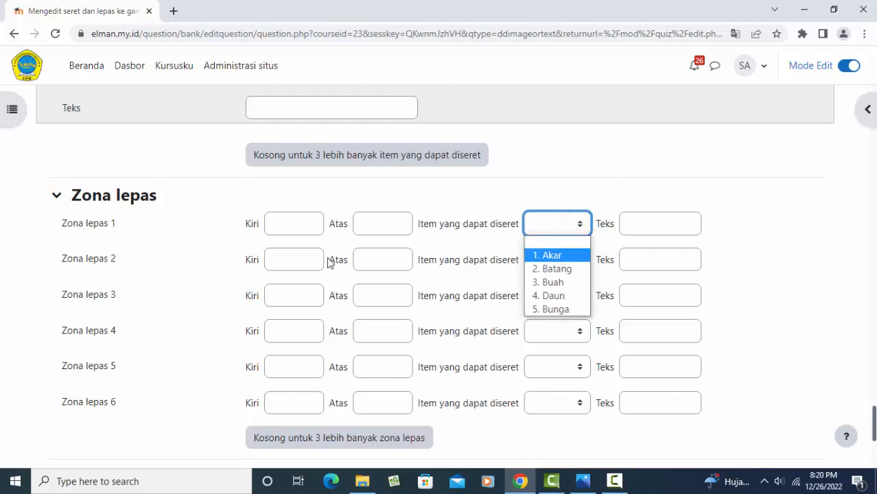
click(528, 256)
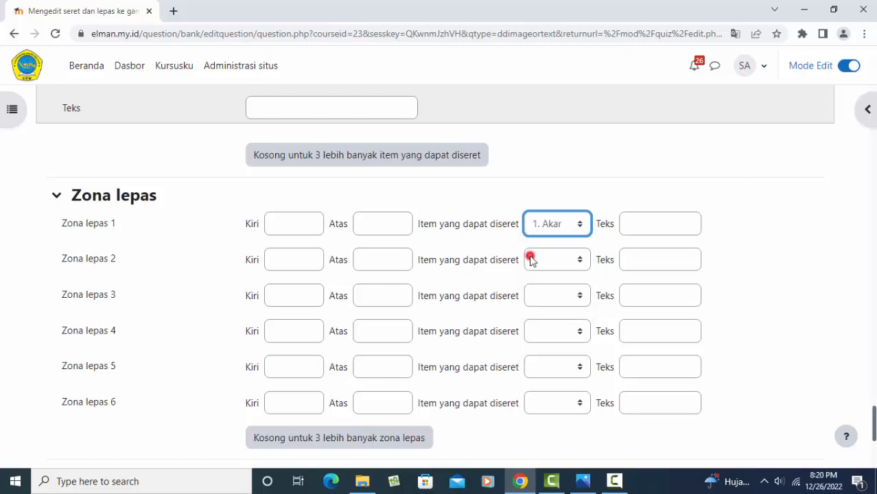
click(571, 262)
click(562, 304)
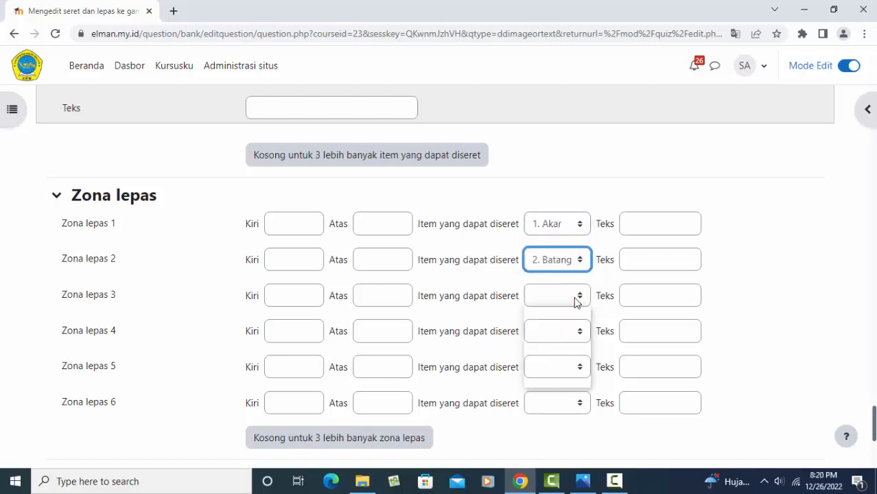
click(575, 301)
click(553, 354)
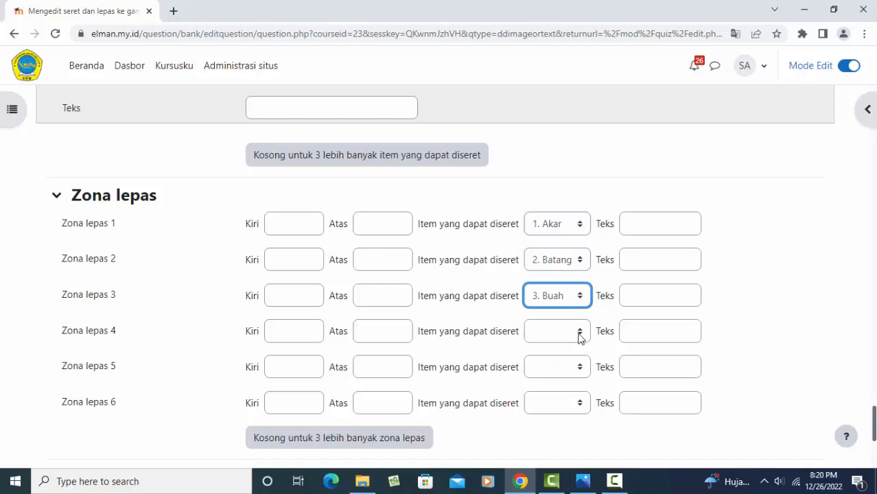
click(577, 333)
click(562, 402)
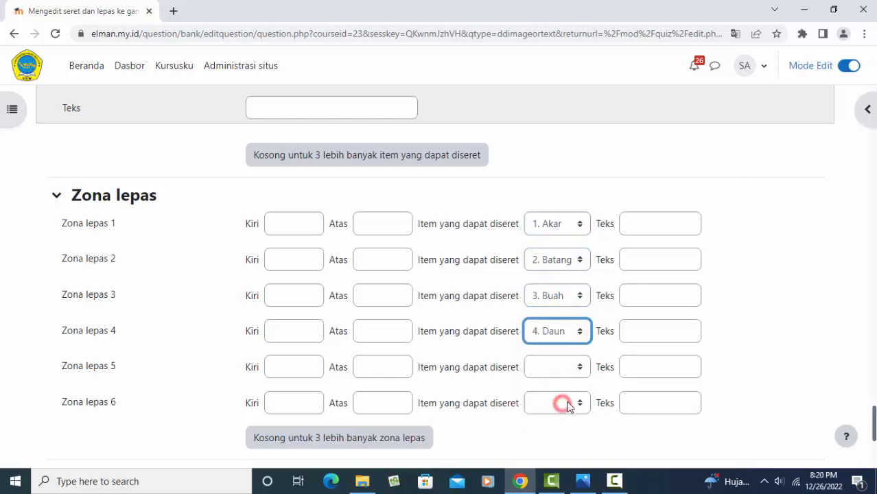
click(580, 367)
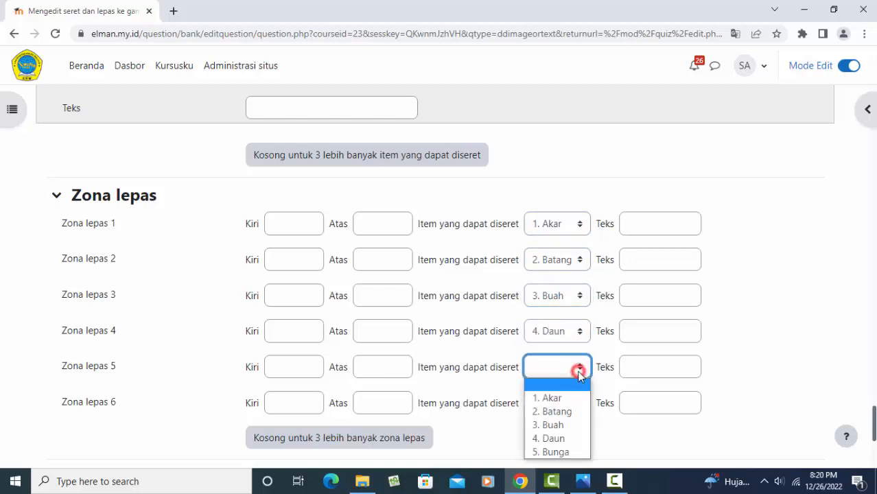
click(558, 453)
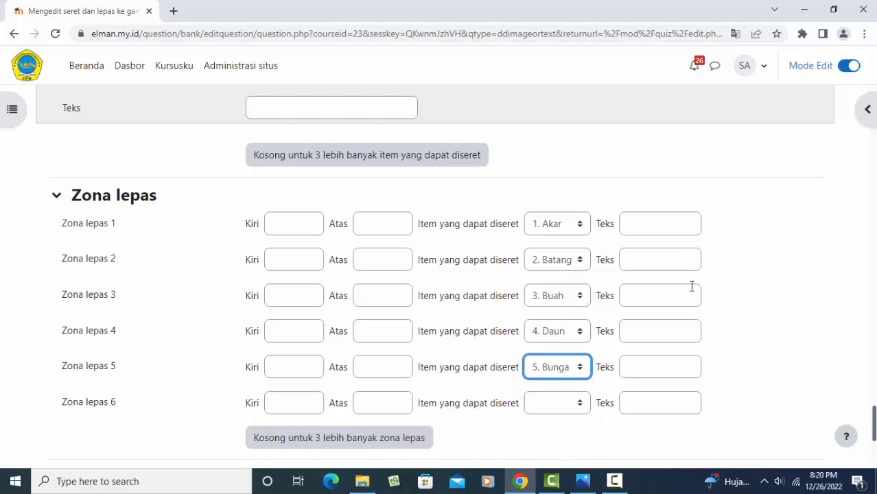
Step: Place the labels on the plant image preview: Bunga in box a, Daun in b, Buah in c, Batang in e and Akar in d
scroll(681, 315, up, 15)
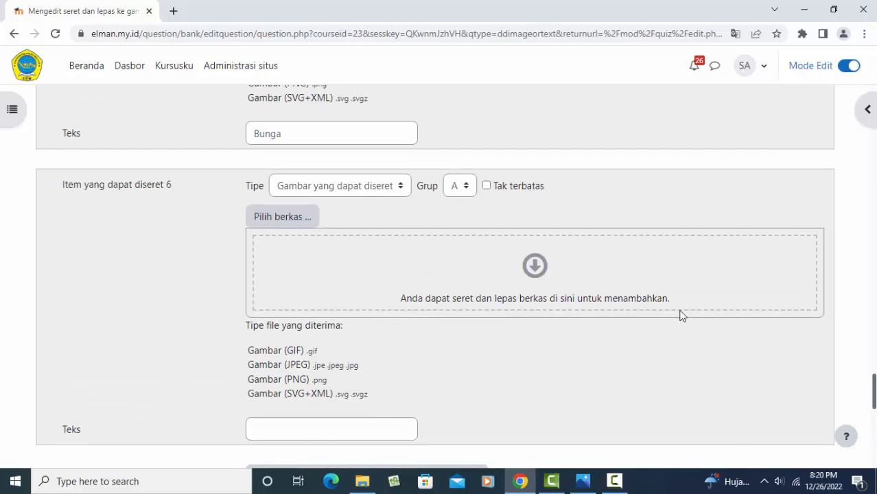
scroll(678, 317, up, 10)
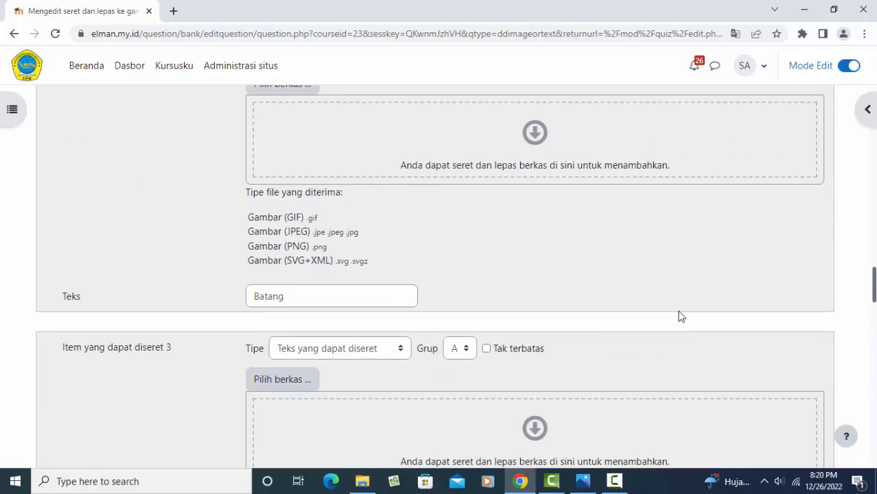
scroll(677, 319, up, 3)
scroll(677, 319, down, 1)
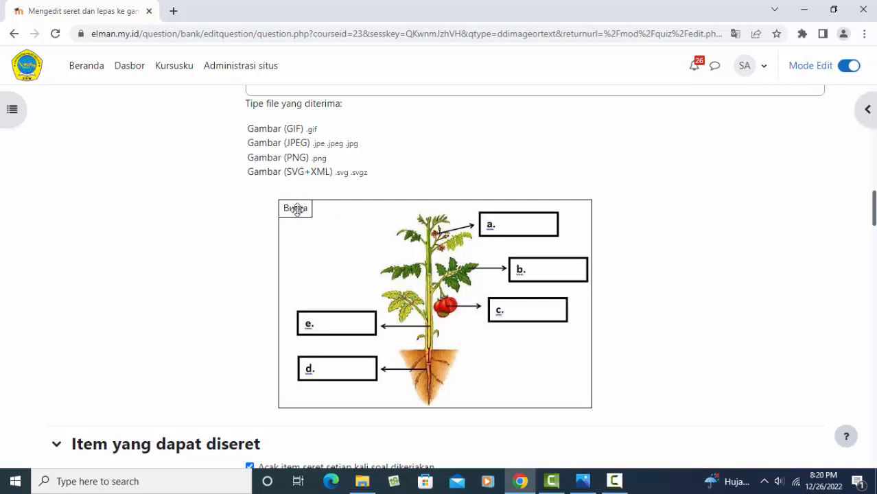
drag(295, 209, 522, 225)
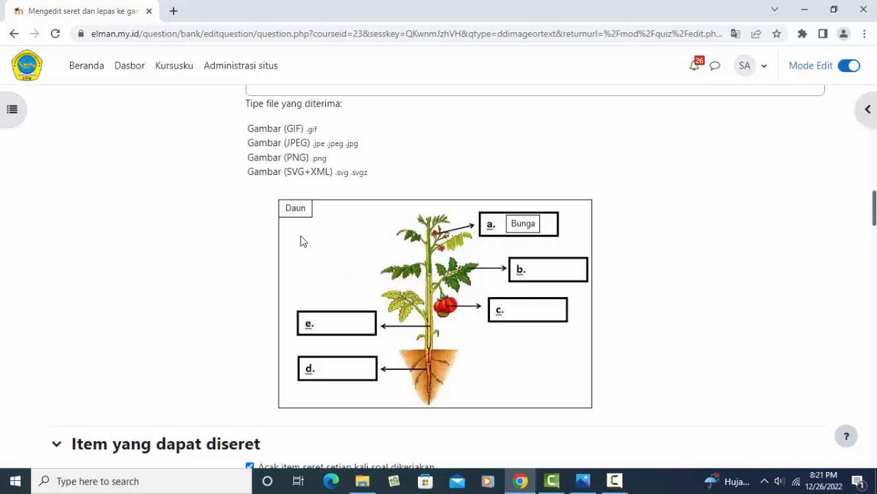
drag(295, 208, 554, 270)
drag(297, 208, 531, 311)
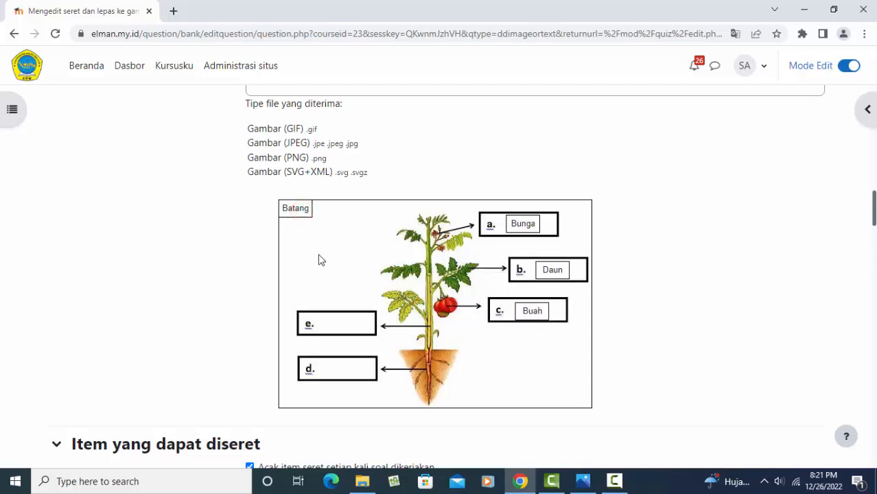
drag(298, 209, 340, 325)
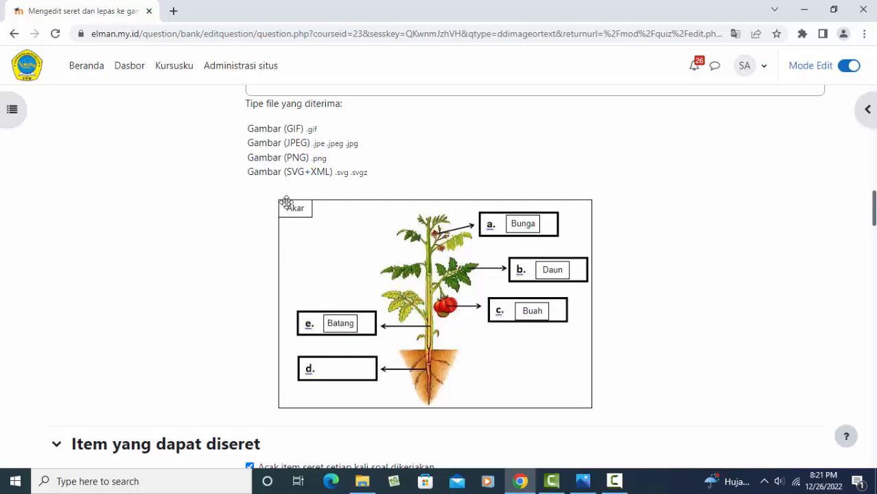
drag(296, 208, 343, 367)
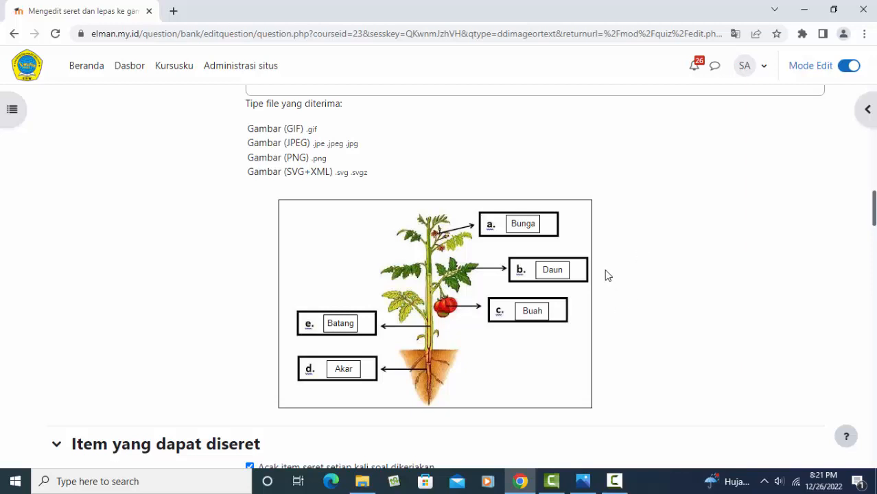
Step: Check the coordinates filled in for the drop zones and save the question
scroll(605, 274, down, 3)
scroll(607, 276, down, 20)
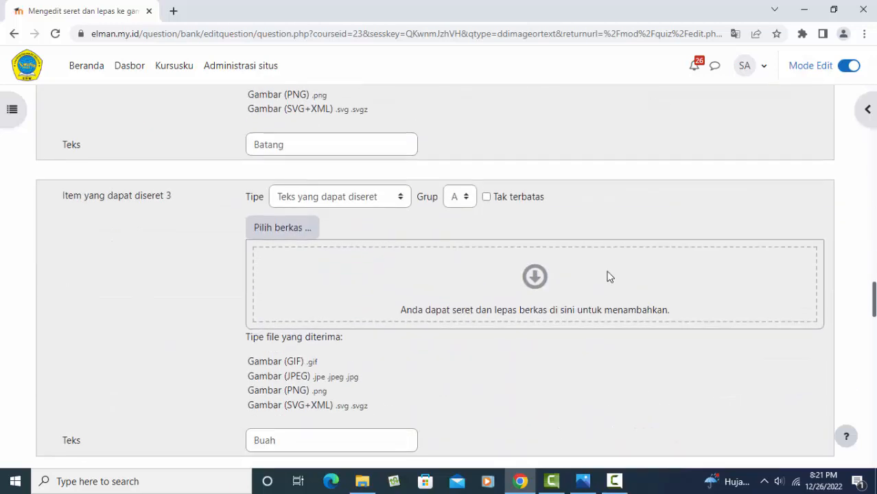
scroll(607, 276, down, 10)
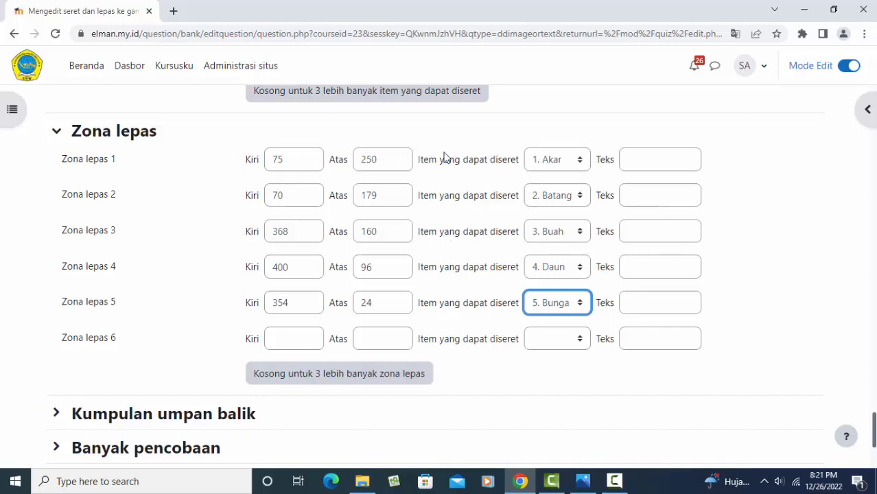
scroll(415, 248, down, 3)
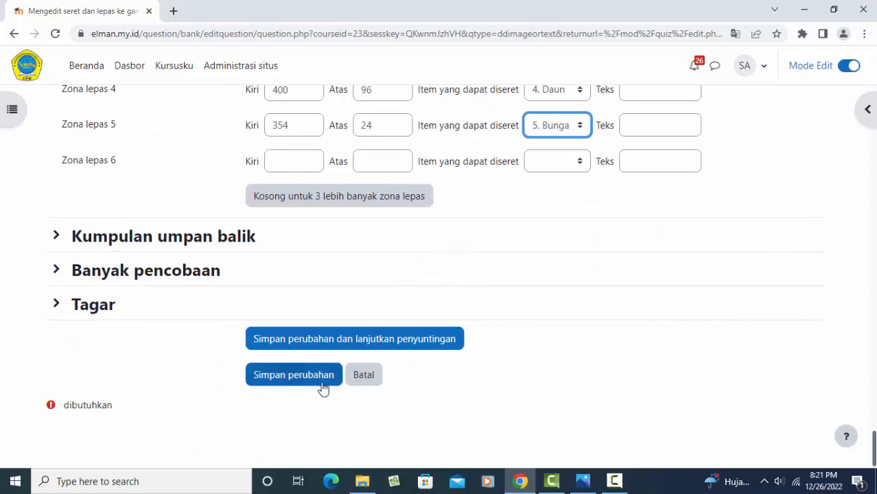
click(312, 381)
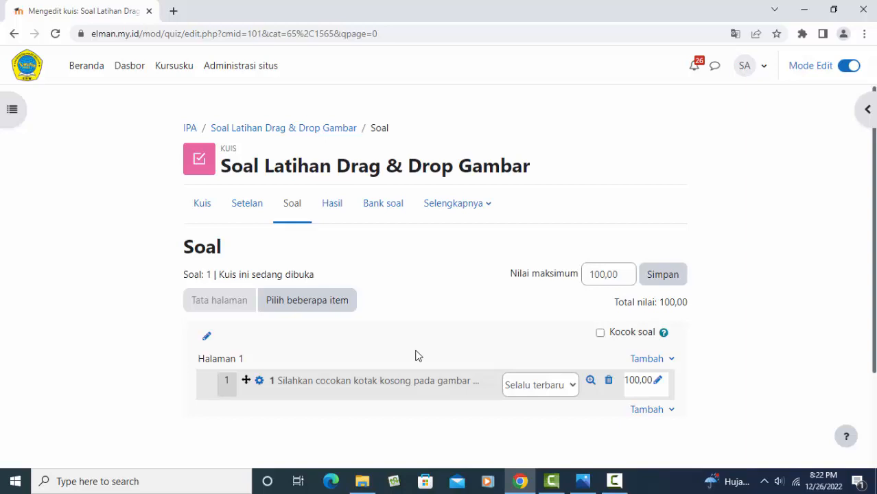
Step: Open the quiz's main page and start a timed preview attempt
click(201, 207)
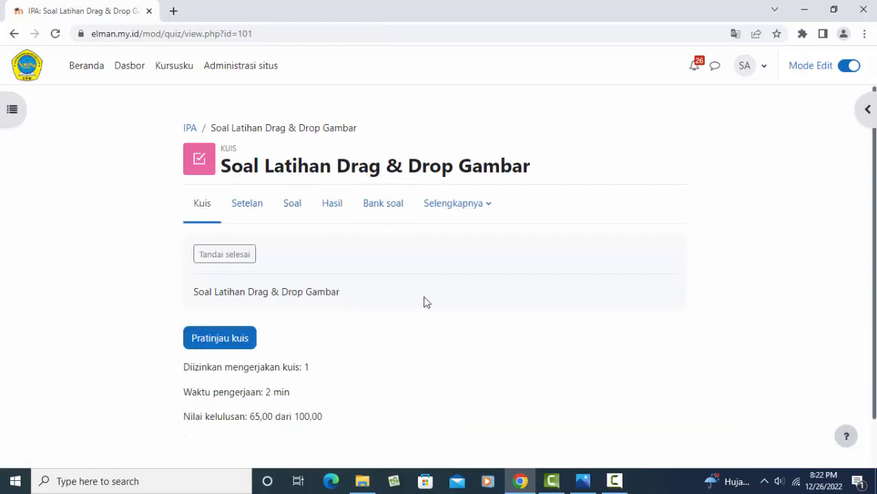
scroll(313, 332, down, 1)
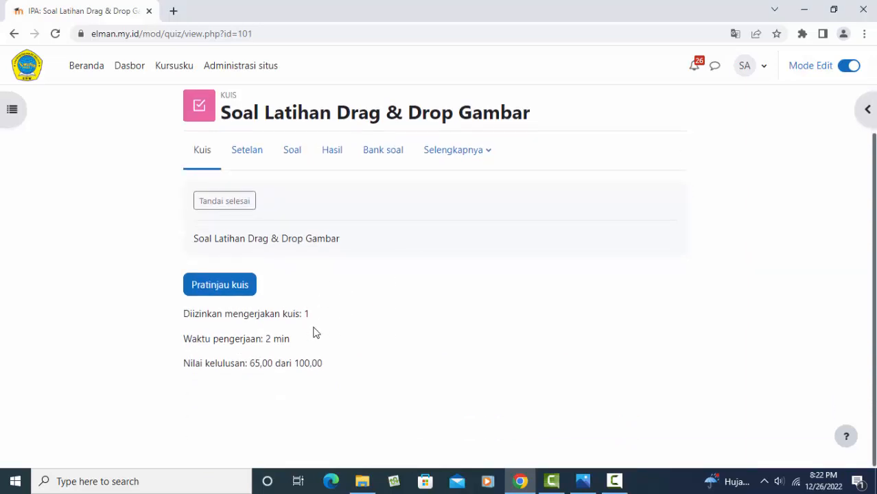
click(223, 291)
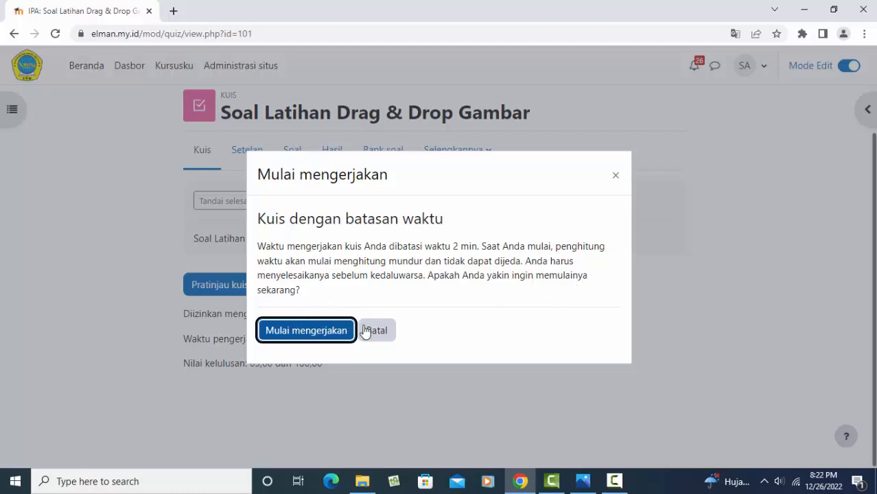
click(320, 341)
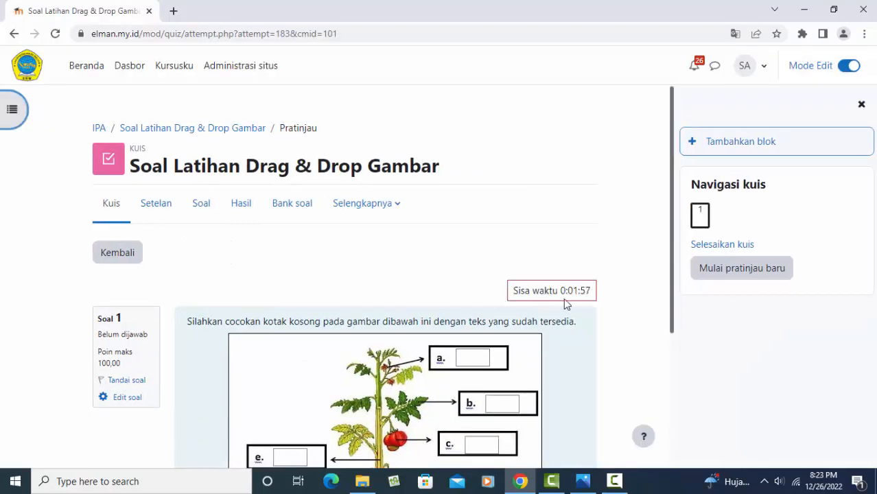
Step: Answer the preview question by placing Akar in box d, Daun in b, Buah in c, Batang in e and Bunga in a
scroll(563, 297, down, 2)
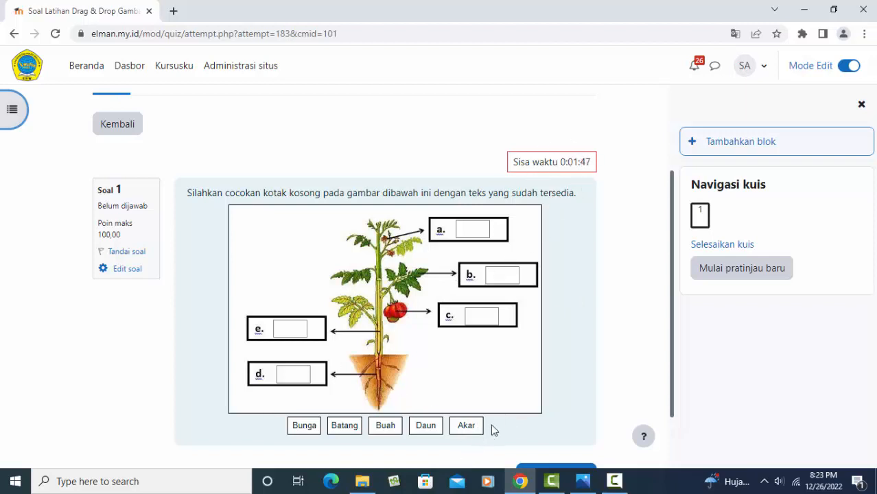
drag(468, 424, 300, 374)
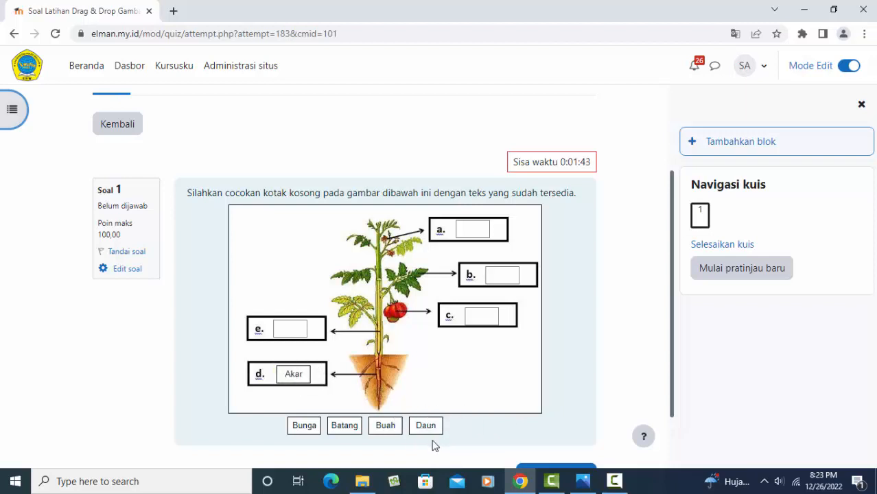
drag(428, 423, 501, 275)
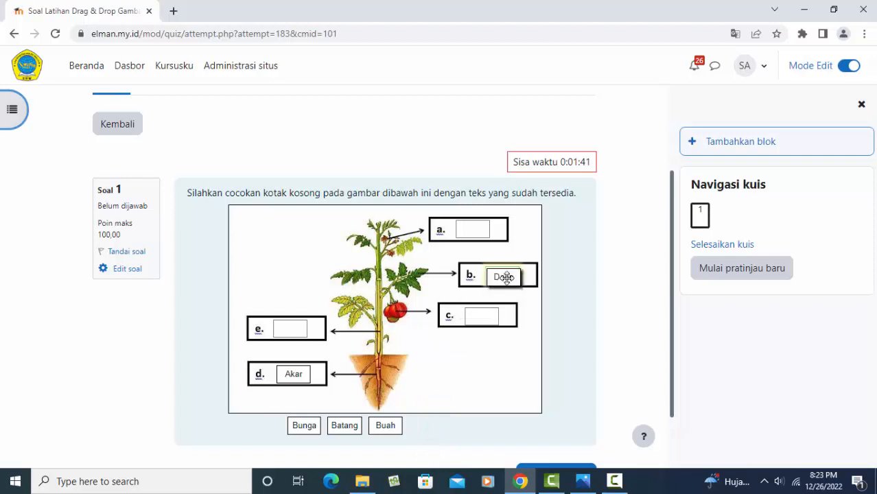
drag(385, 426, 494, 317)
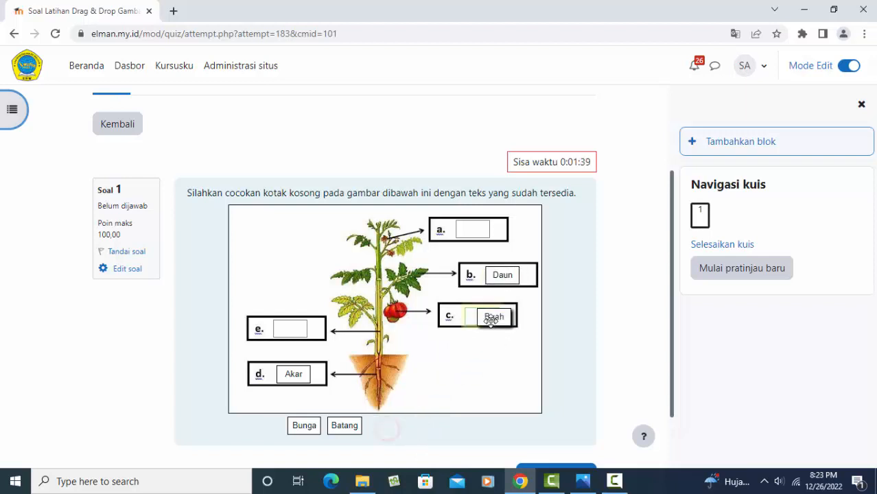
drag(350, 425, 290, 328)
drag(302, 423, 480, 229)
scroll(570, 348, down, 2)
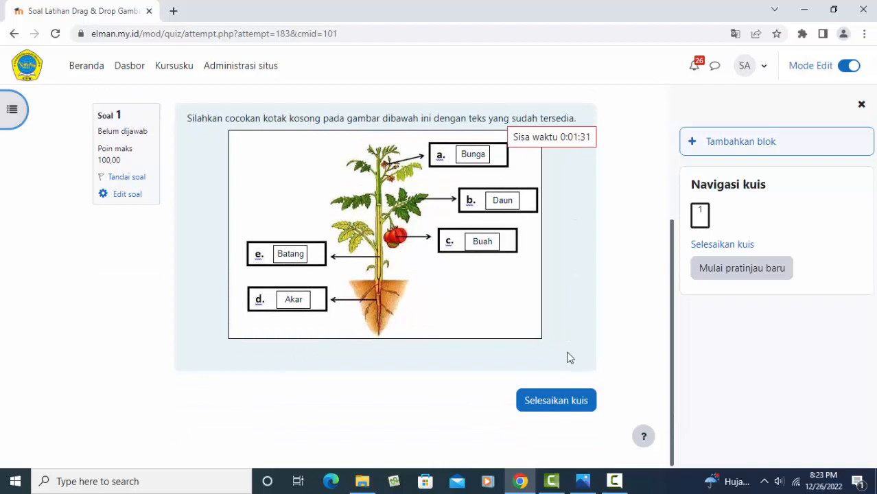
Step: Finish the preview attempt with all five labels placed correctly, submit all answers and confirm the submission
click(560, 404)
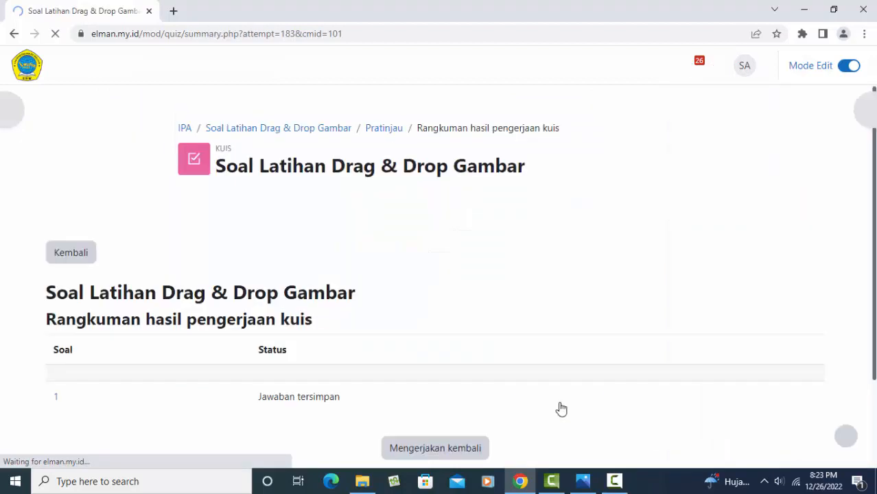
scroll(561, 408, down, 2)
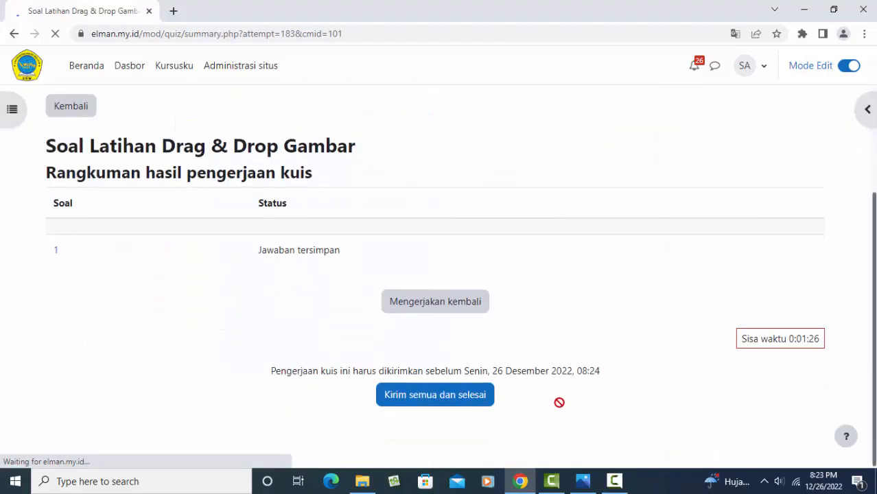
click(454, 401)
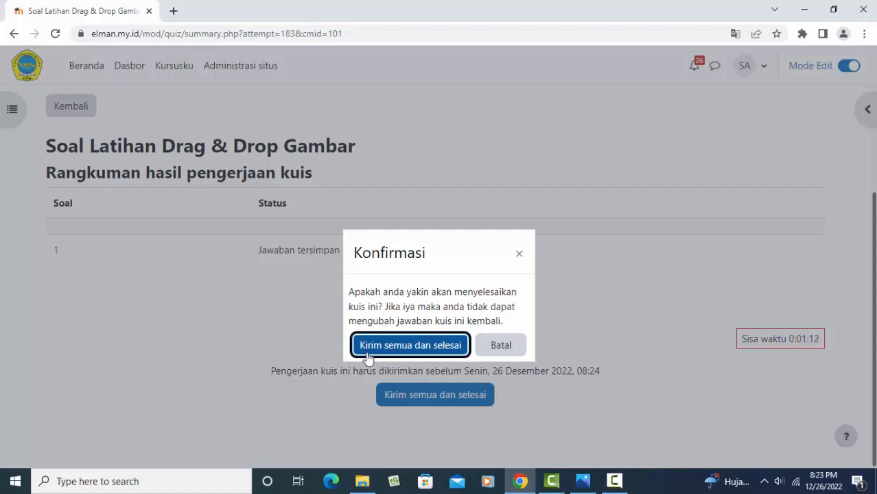
click(410, 345)
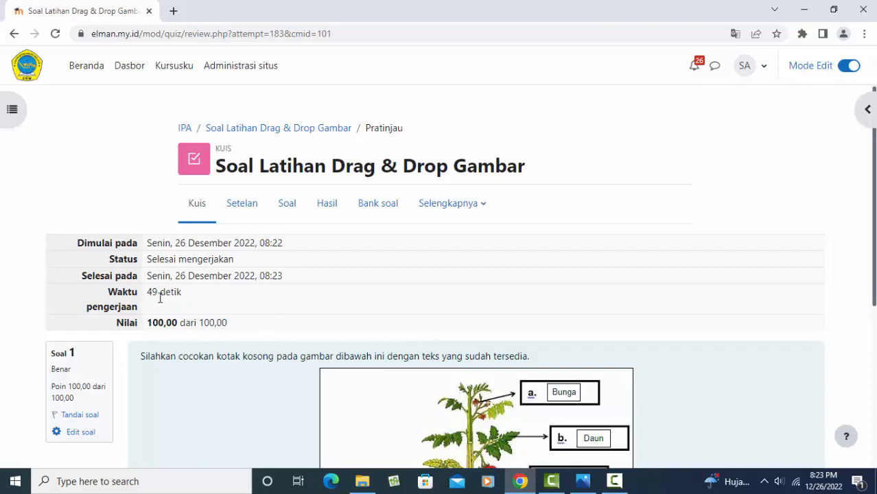
Step: Review the grade and feedback of the submitted attempt, finish the review and check the attempt summary on the quiz page
scroll(221, 336, down, 1)
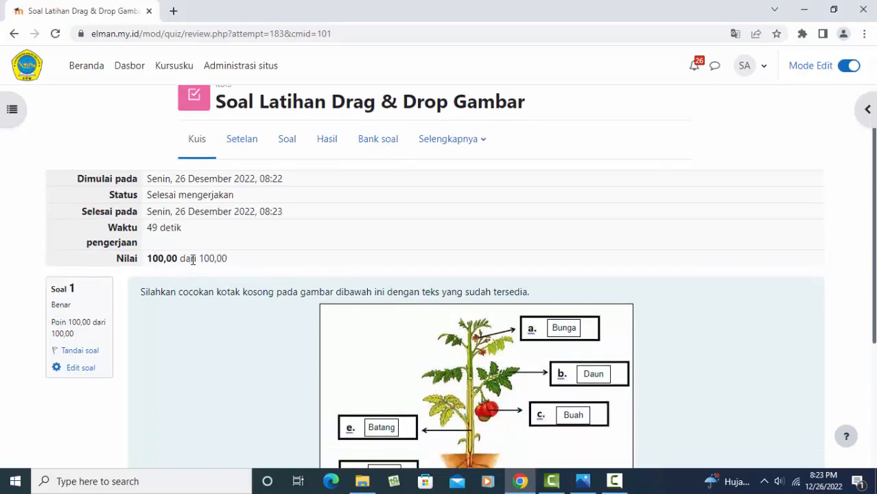
scroll(363, 312, down, 3)
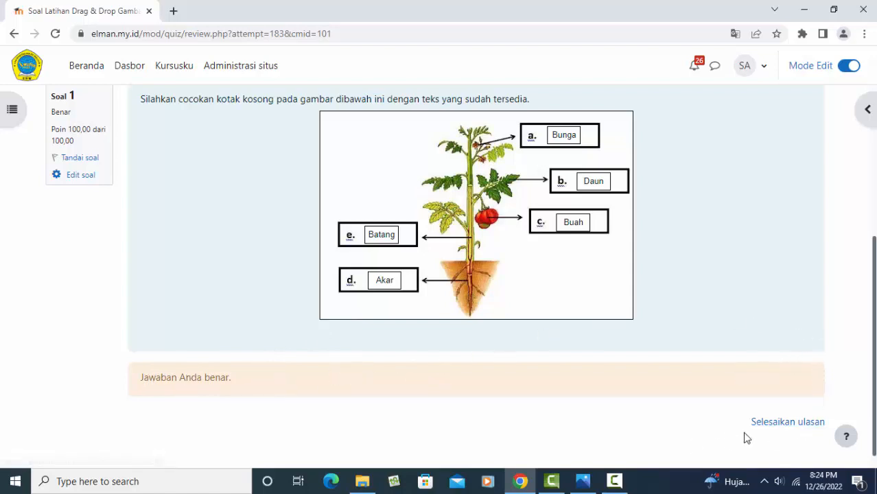
click(786, 424)
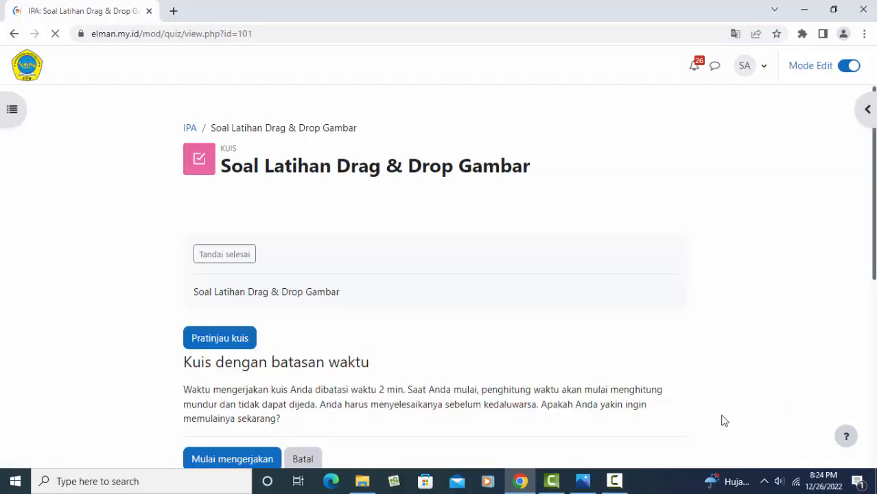
scroll(526, 334, down, 3)
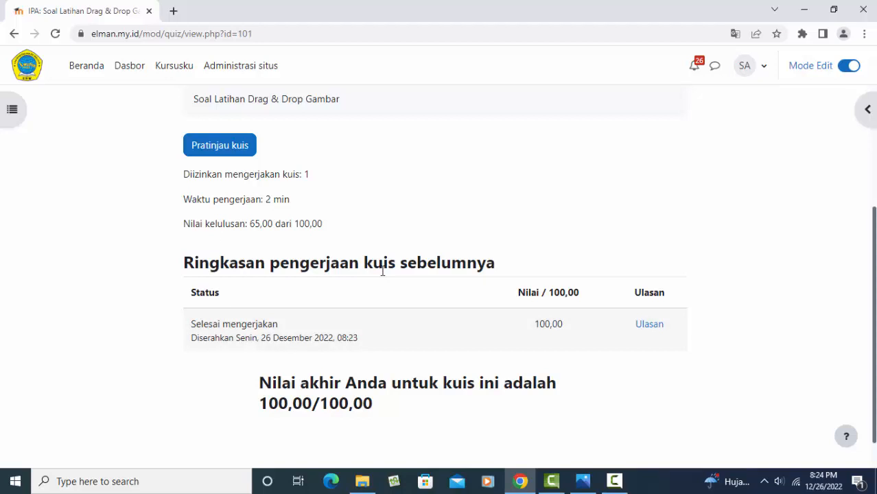
Step: Start another timed preview attempt of the quiz and bring the plant image and its labels into view
scroll(300, 230, up, 1)
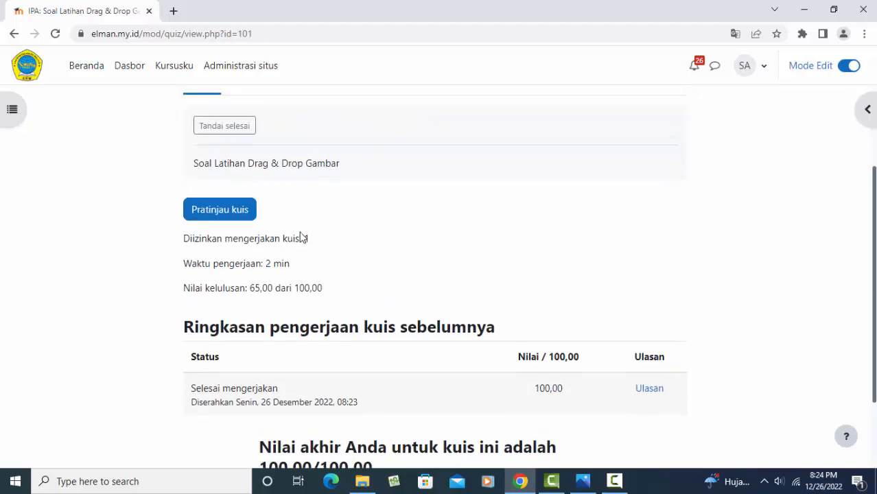
click(238, 213)
click(327, 334)
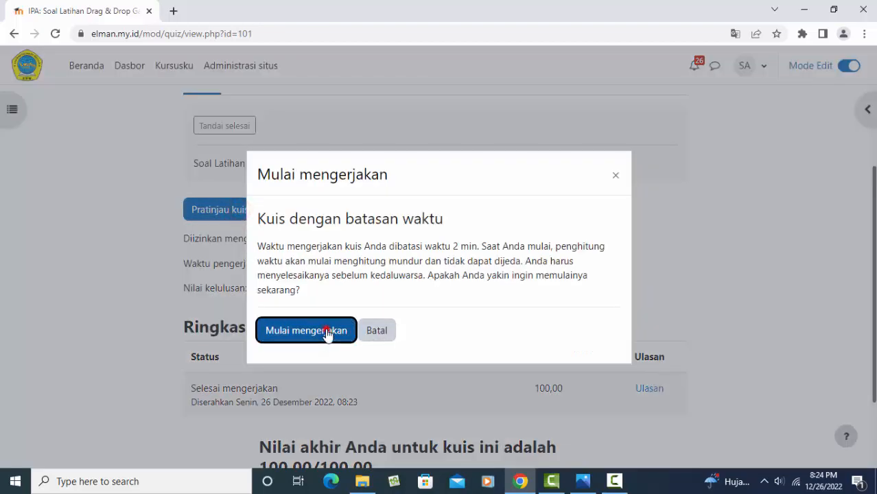
scroll(372, 318, down, 3)
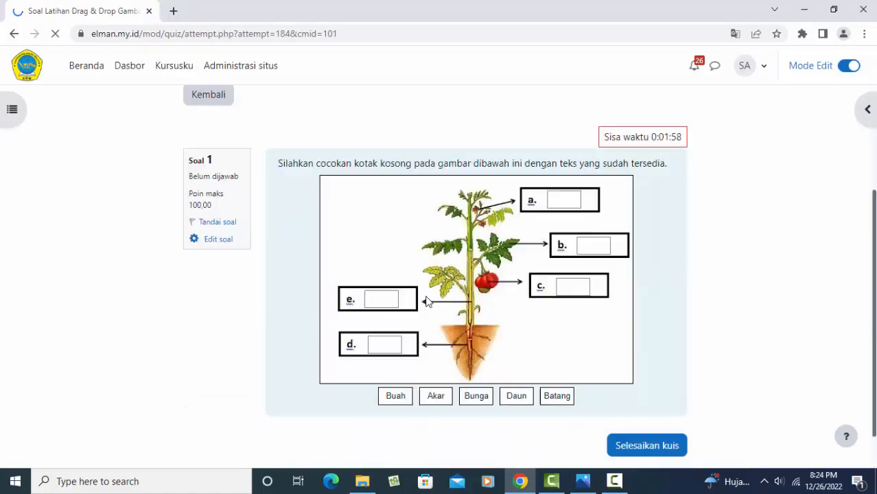
scroll(427, 306, up, 1)
scroll(428, 316, down, 1)
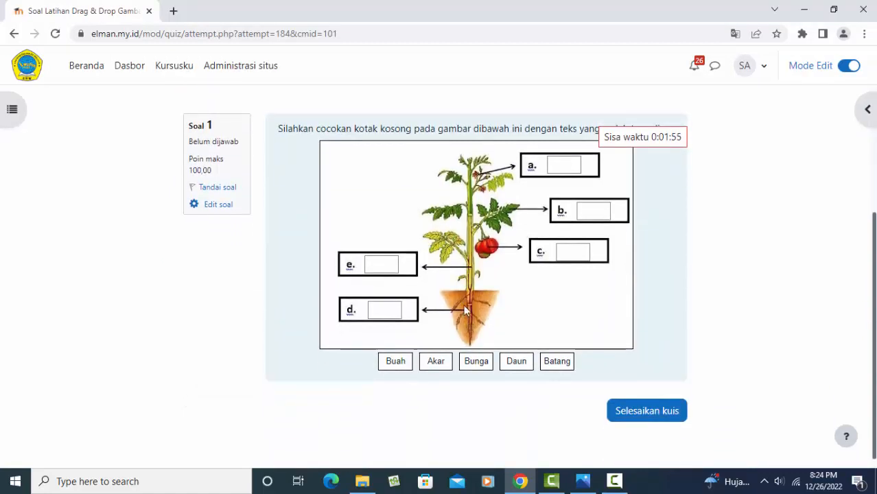
Step: Answer with two labels deliberately swapped: Buah in box c, Akar in d, Batang in e, Bunga in b and Daun in a
drag(395, 360, 577, 252)
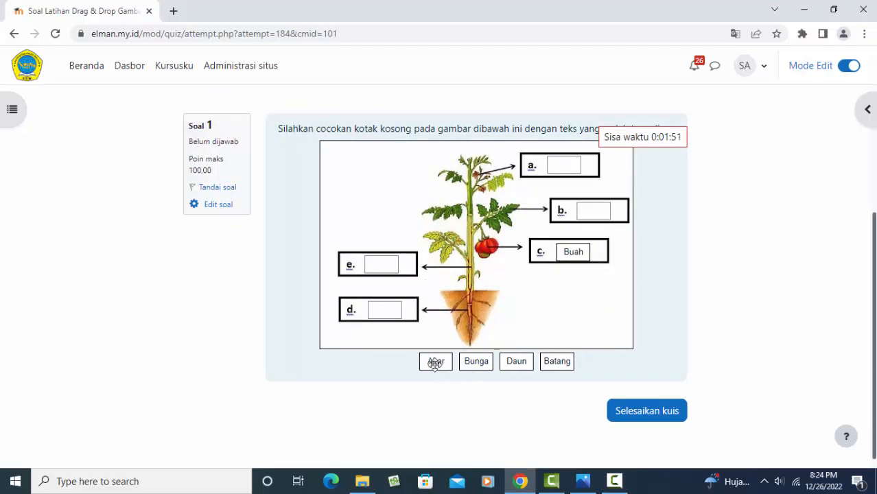
drag(435, 361, 384, 309)
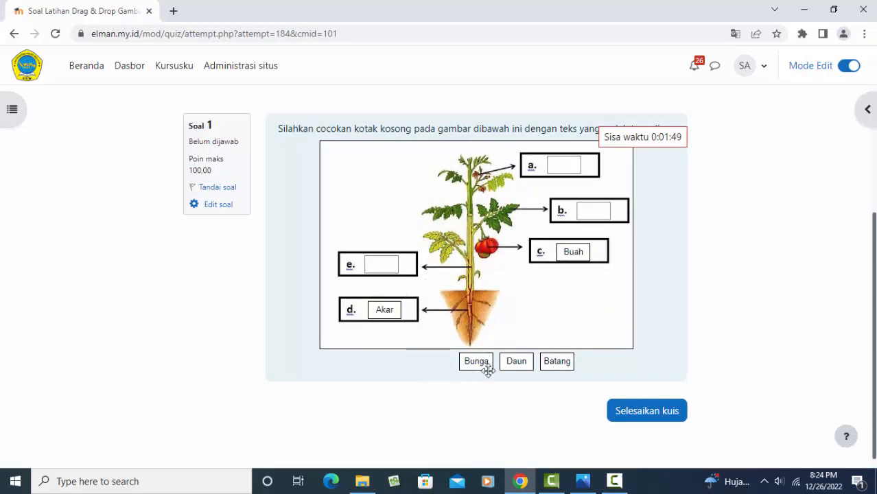
drag(557, 361, 391, 266)
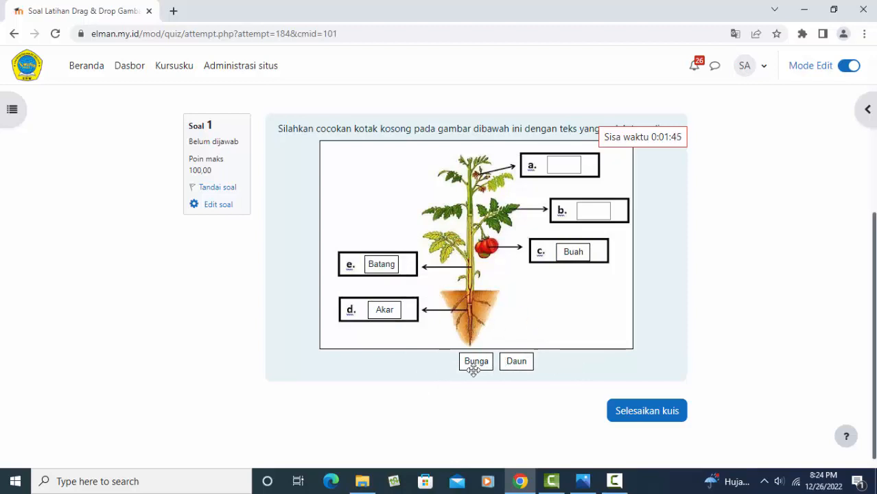
drag(487, 364, 598, 215)
drag(526, 359, 575, 163)
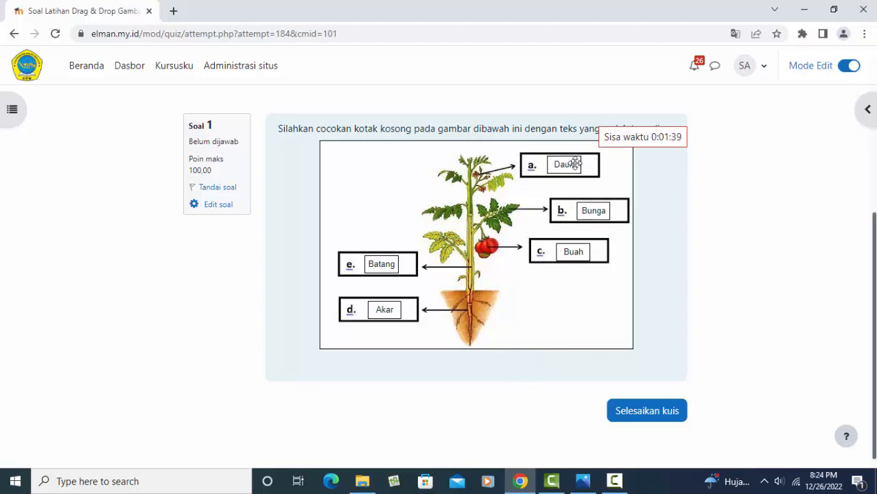
Step: Finish the attempt containing the swapped Bunga and Daun labels and confirm sending all answers
click(651, 412)
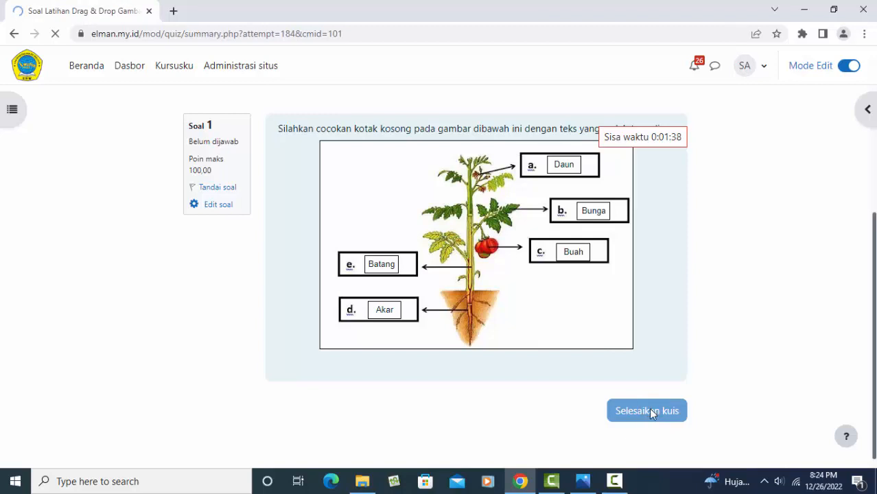
scroll(578, 366, down, 3)
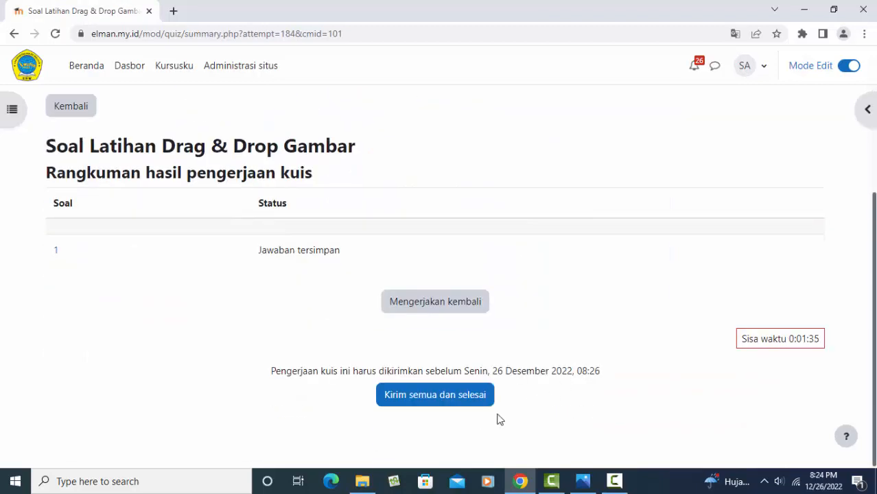
click(467, 395)
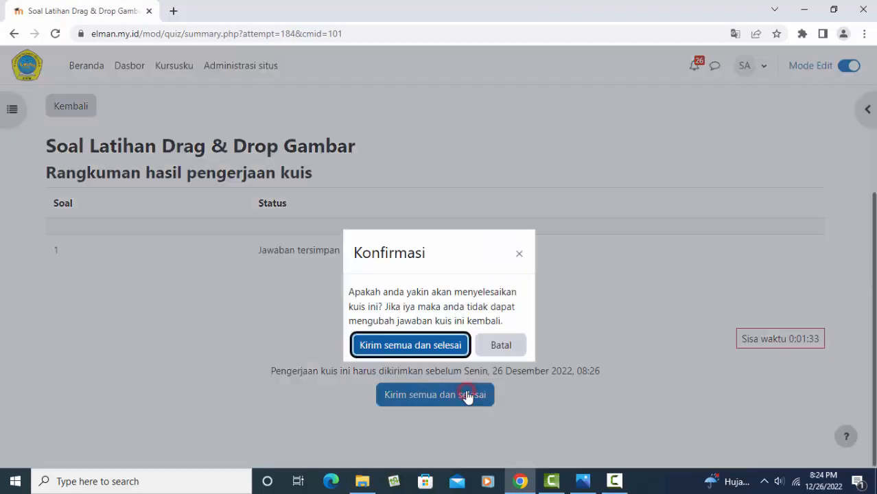
click(434, 347)
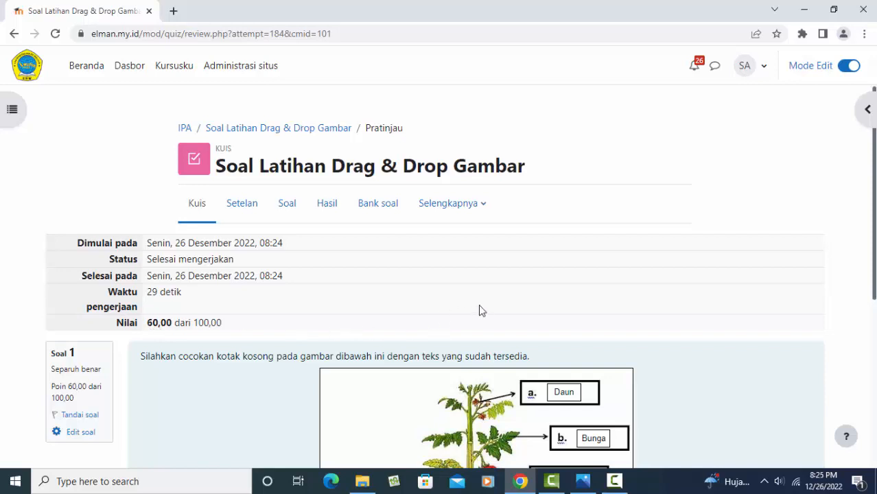
Step: Examine the score and feedback for the partly wrong attempt, finish its review and check the final grade on the quiz page
scroll(480, 310, down, 3)
scroll(564, 303, down, 1)
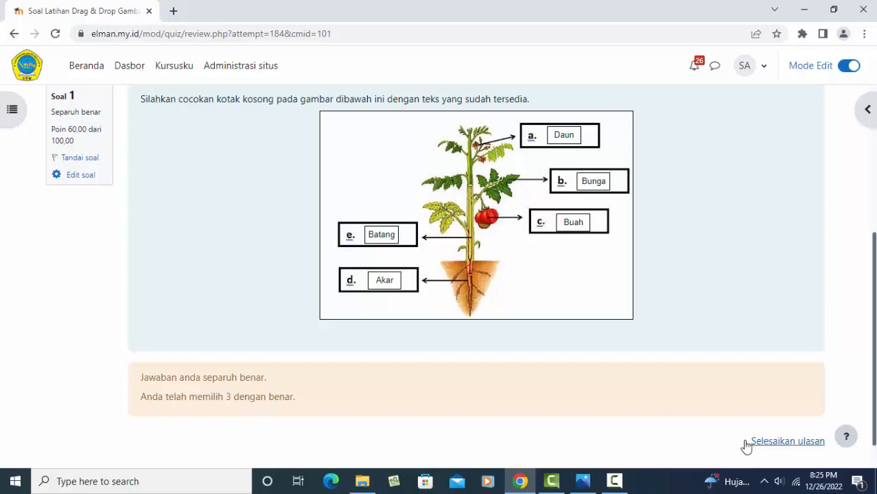
click(803, 441)
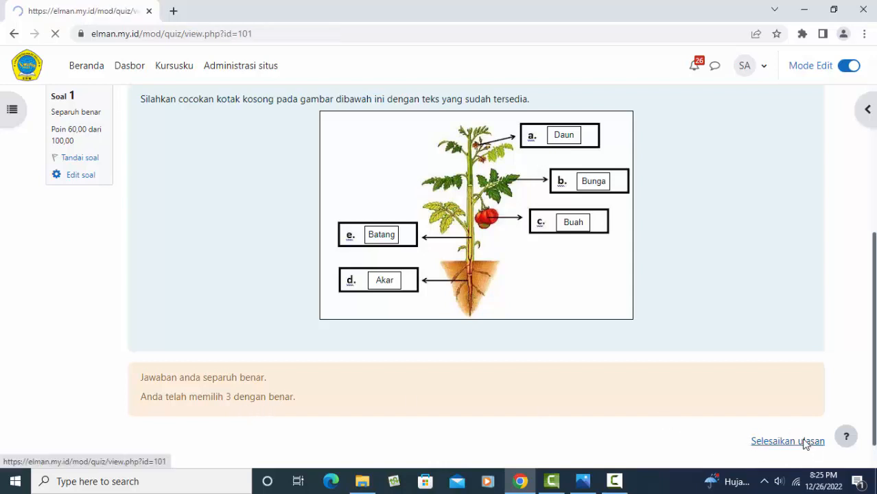
scroll(653, 374, down, 3)
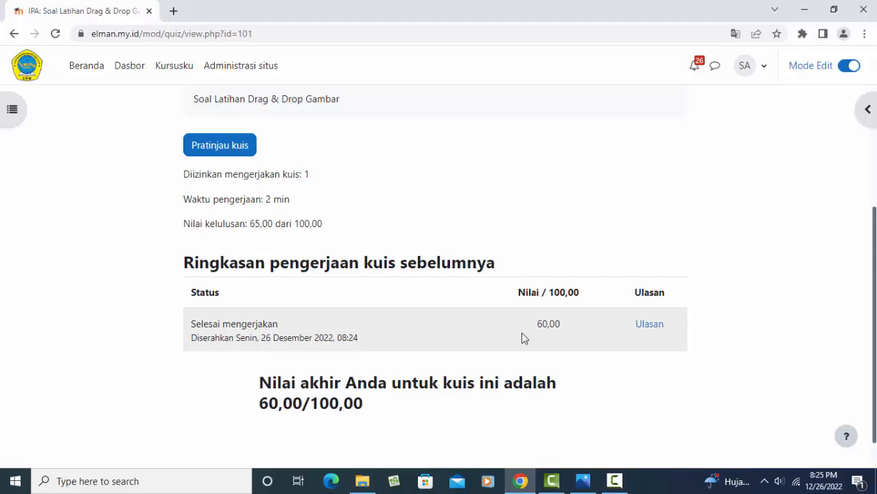
scroll(533, 343, down, 1)
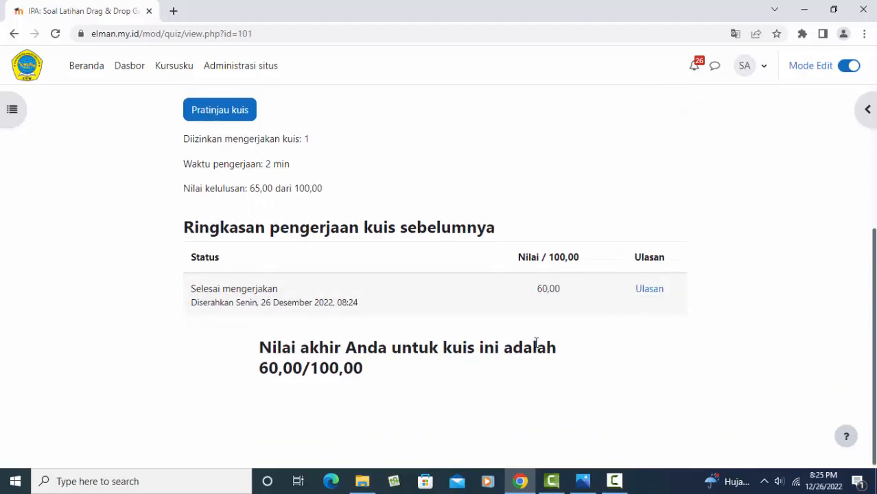
scroll(534, 344, up, 3)
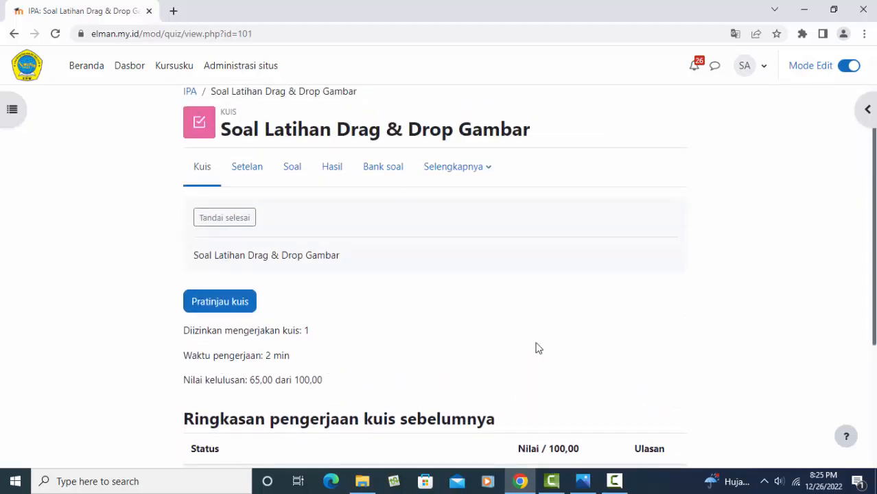